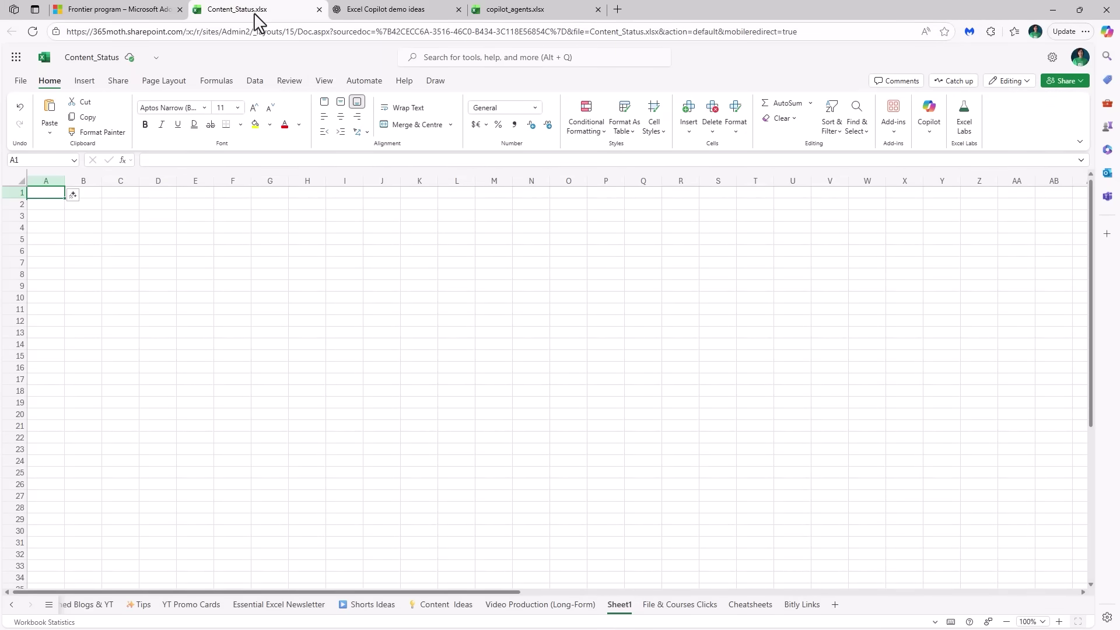
Open Copilot chat and switch it to Agent mode (Frontier) from the Tools menu.
click(932, 129)
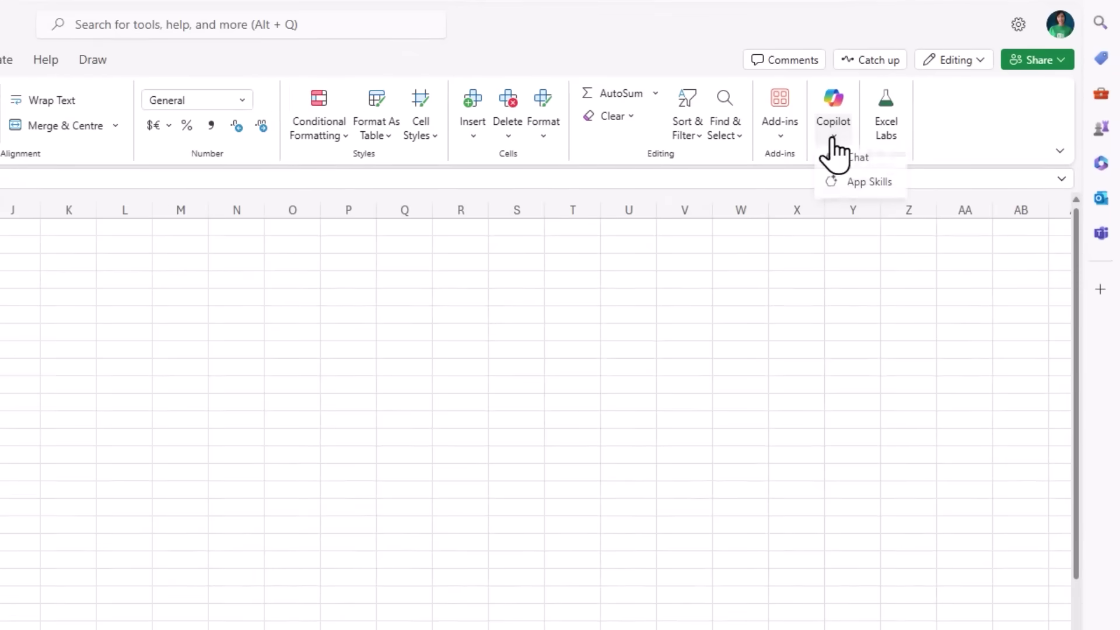
click(887, 157)
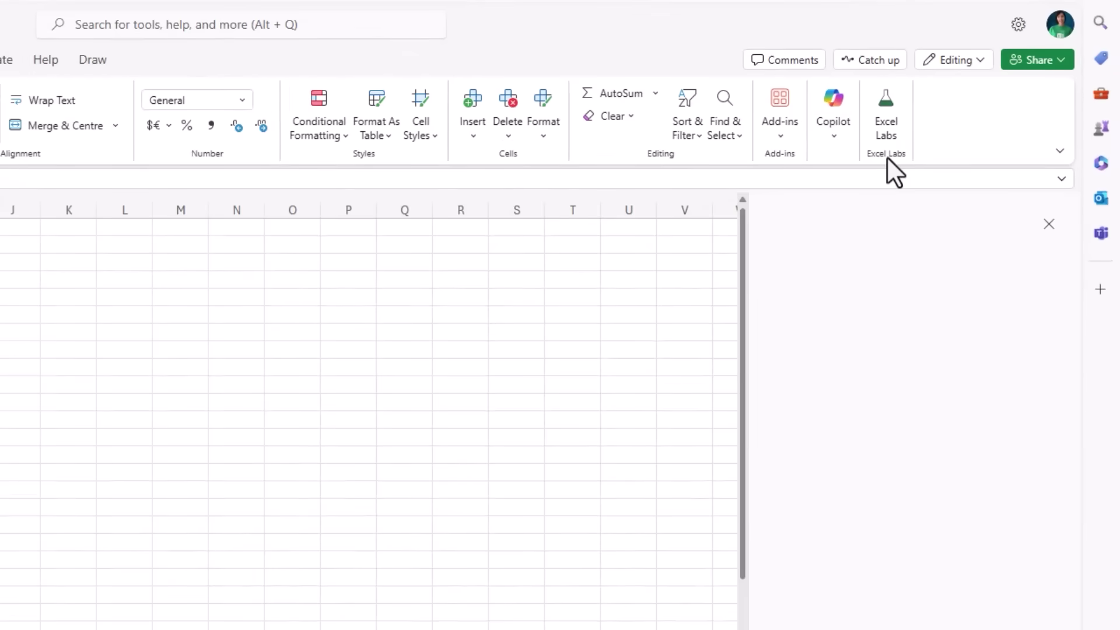
click(817, 490)
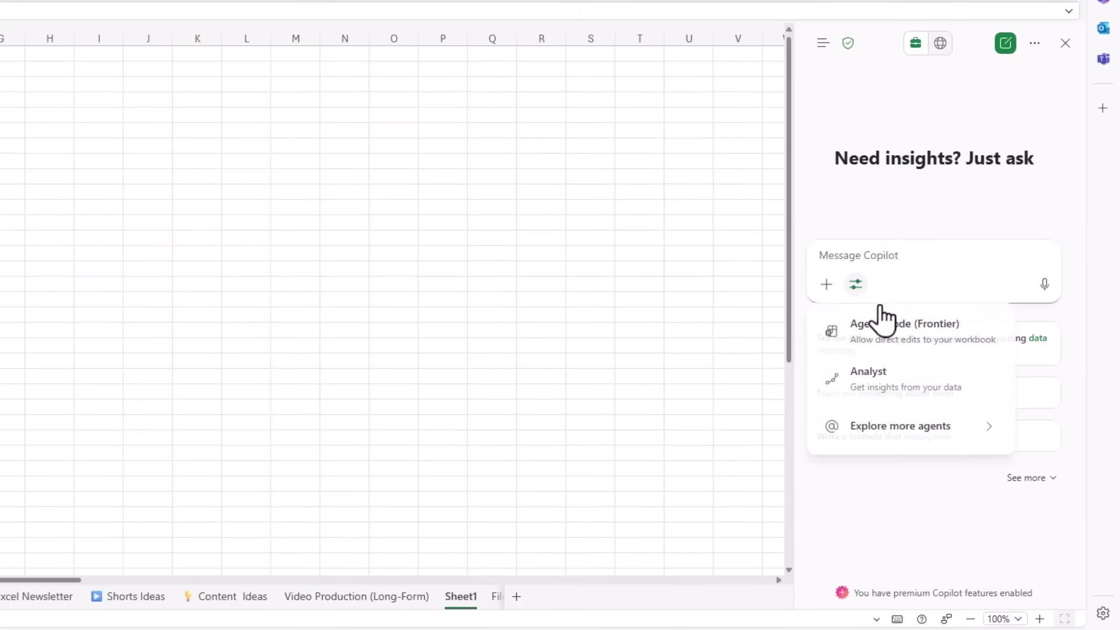
click(941, 349)
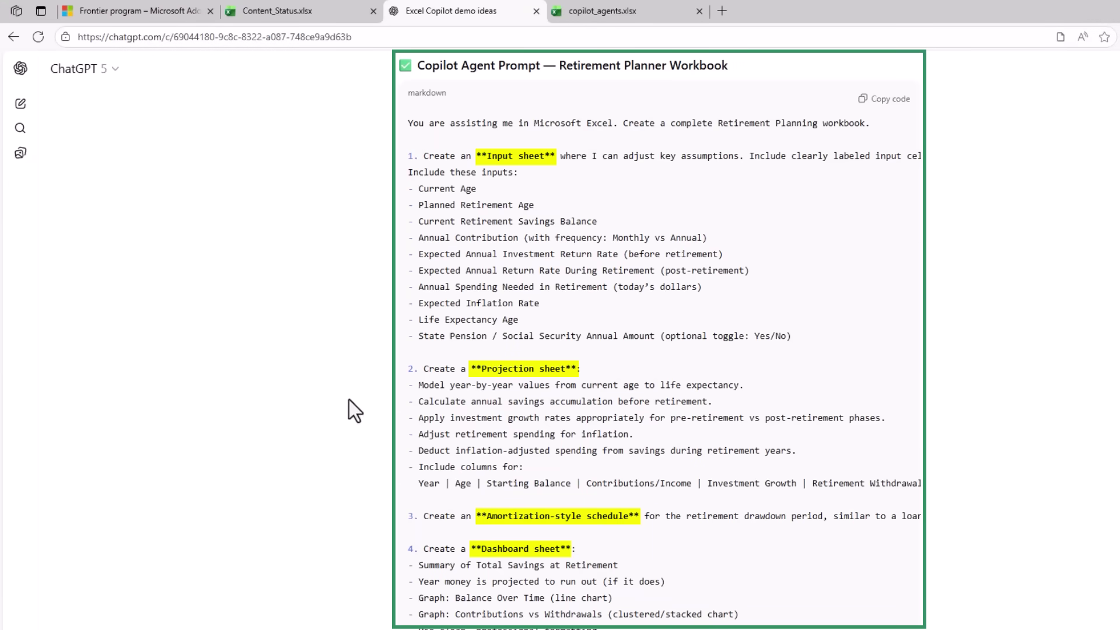
Scroll to the Retirement Planner prompt block in ChatGPT and copy its code.
scroll(355, 397, down, 2)
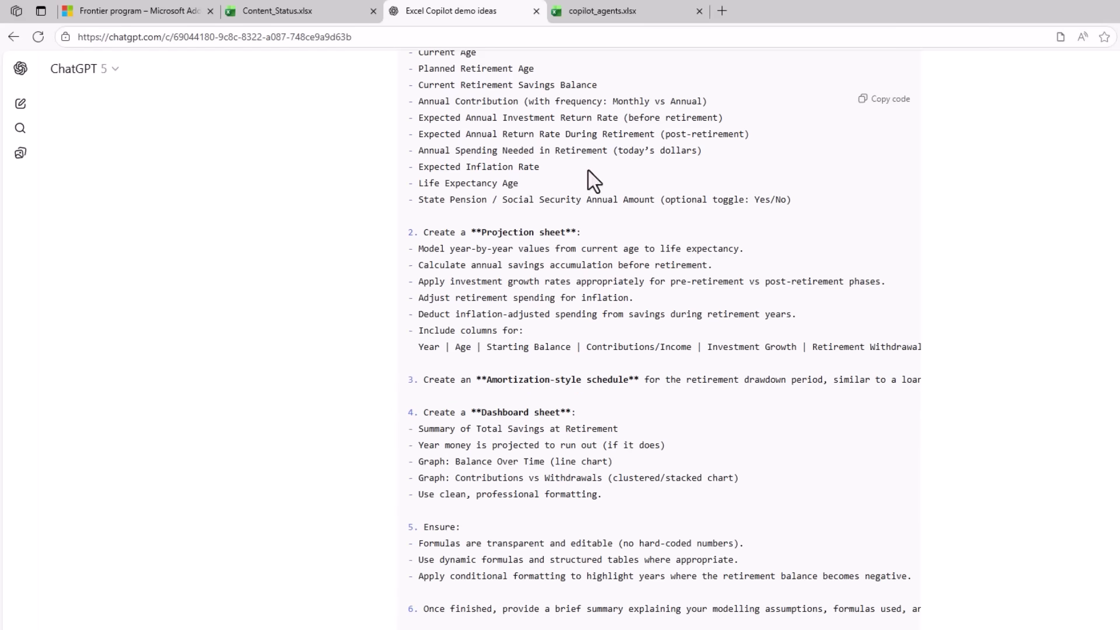
click(880, 101)
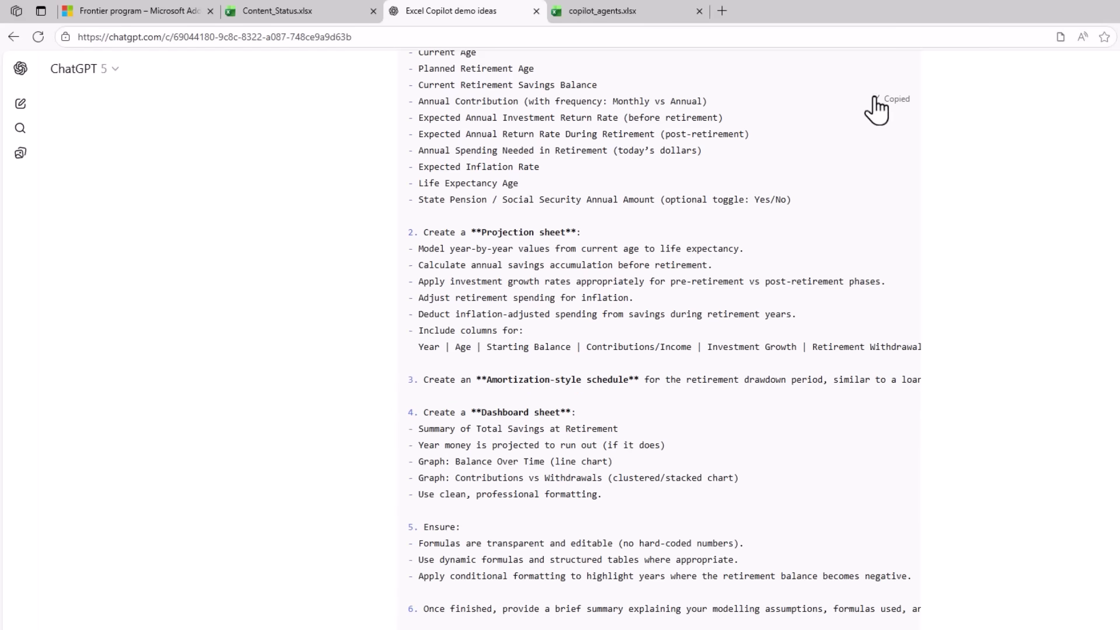
Paste the retirement planner prompt into Content_Status.xlsx's agent-mode box, then go to copilot_agents.xlsx.
click(336, 12)
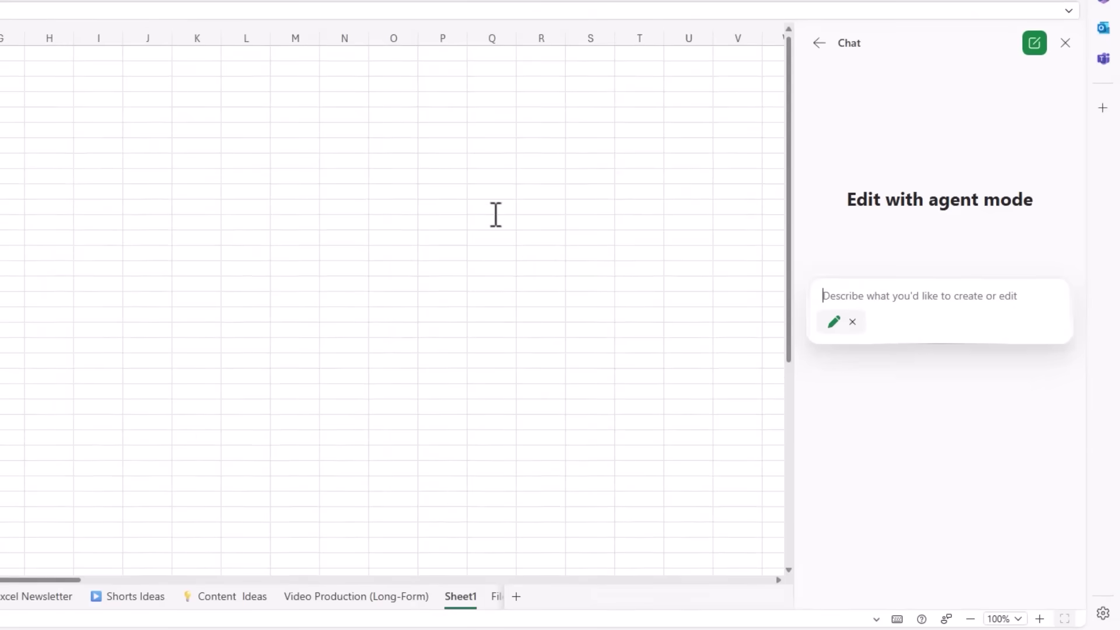
key(ctrl+v)
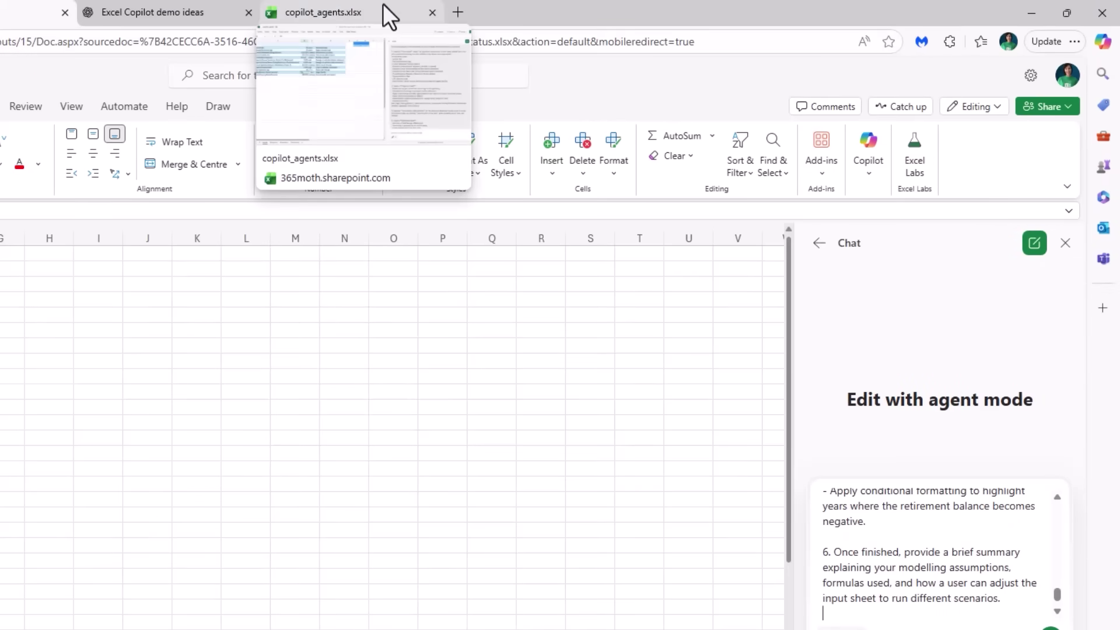
click(383, 4)
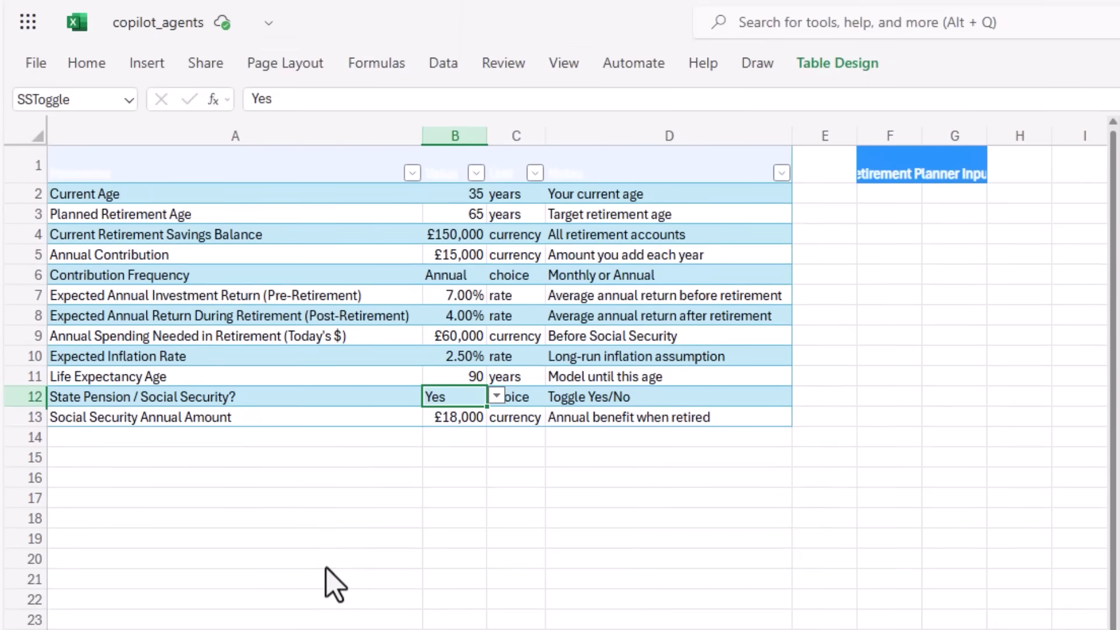
Give the Inputs table's header row A1:D1 a dark fill so its labels show.
drag(470, 235, 484, 345)
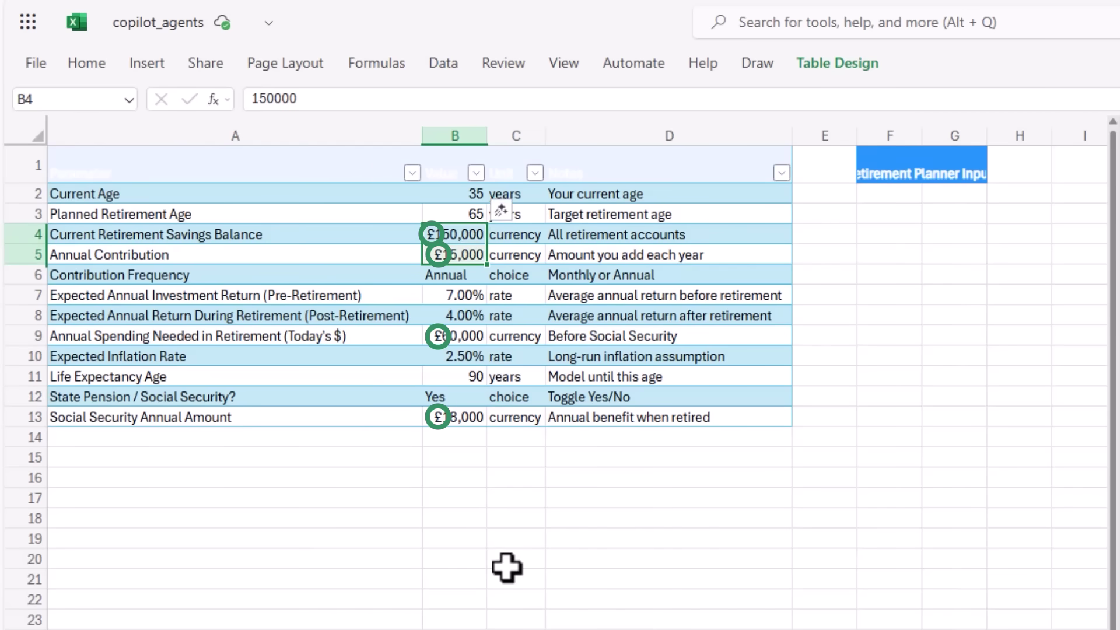
drag(295, 170, 613, 165)
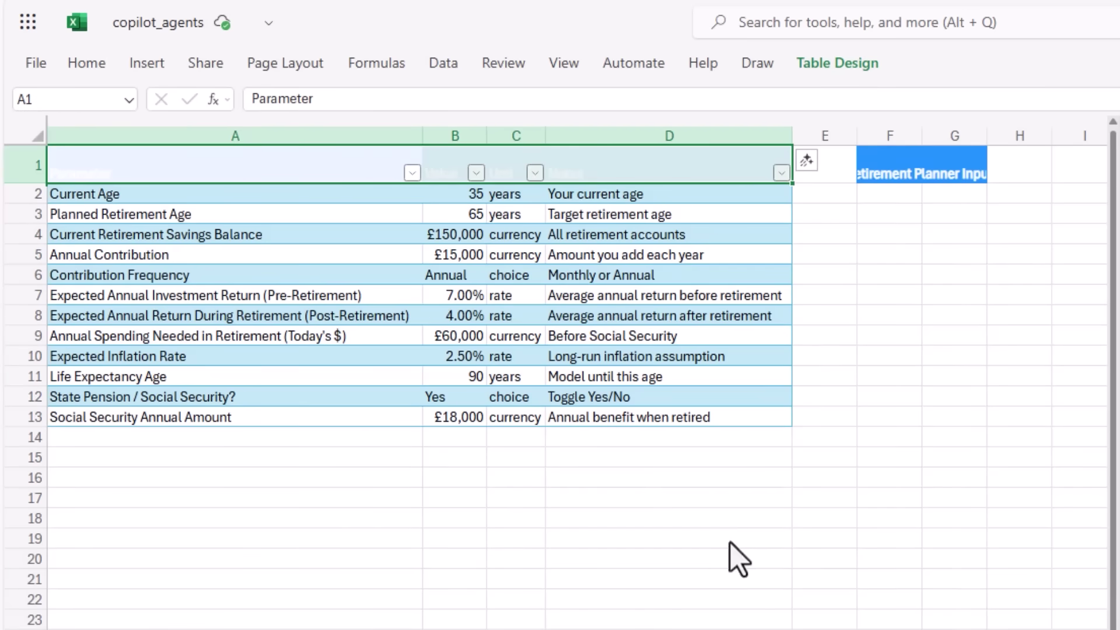
click(93, 64)
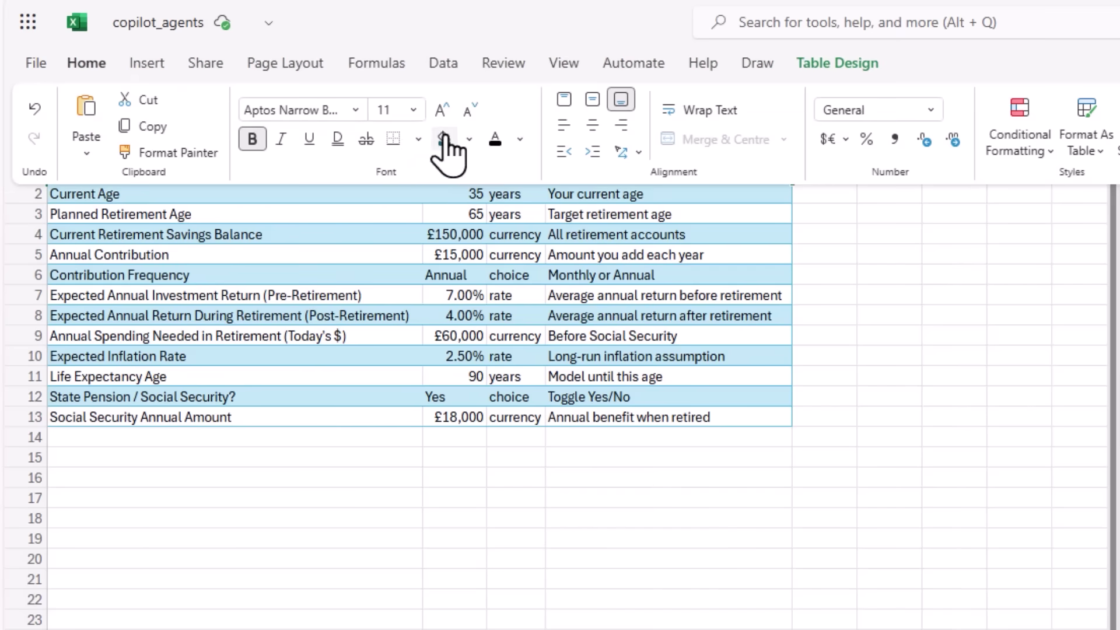
click(396, 438)
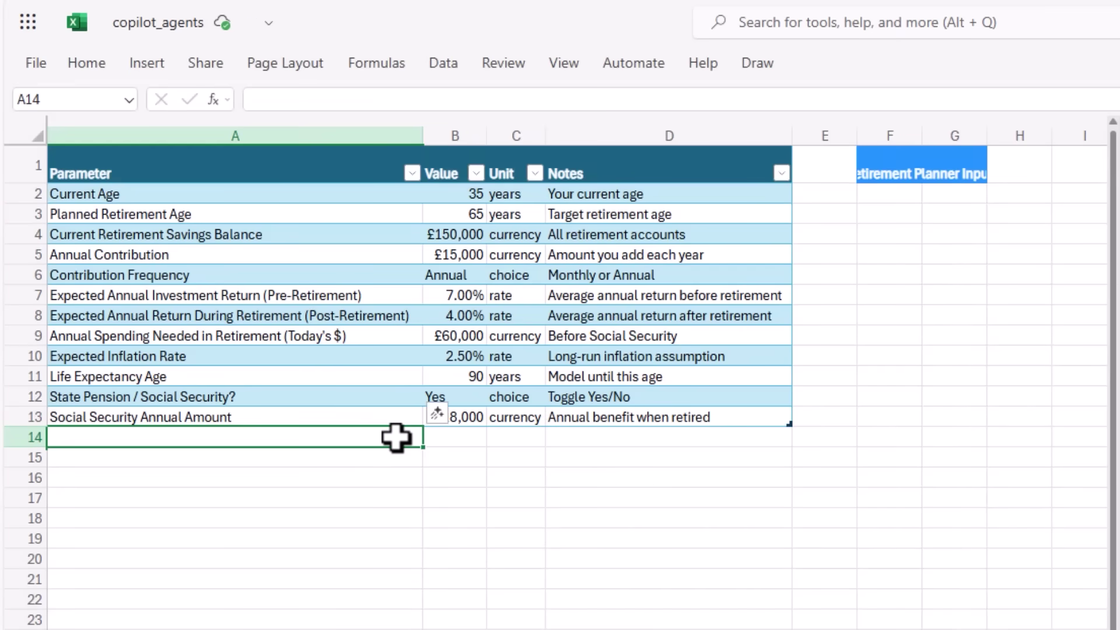
Check the defined names list and step through the column B input values from Current Age.
click(440, 191)
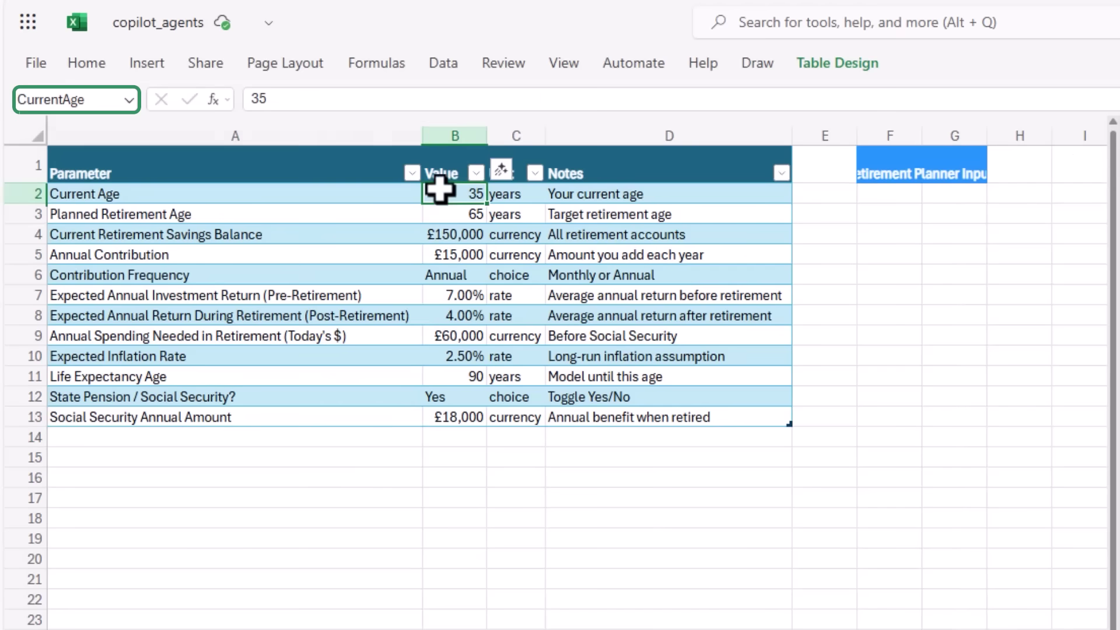
click(129, 100)
key(Escape)
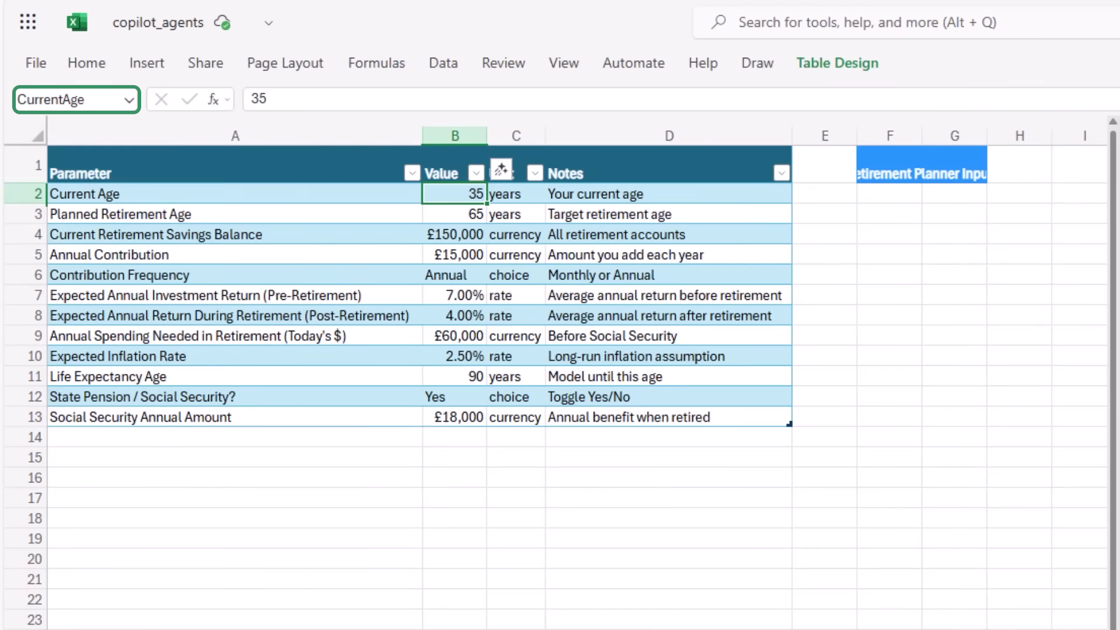
key(Down)
key(Down)
key(Down)
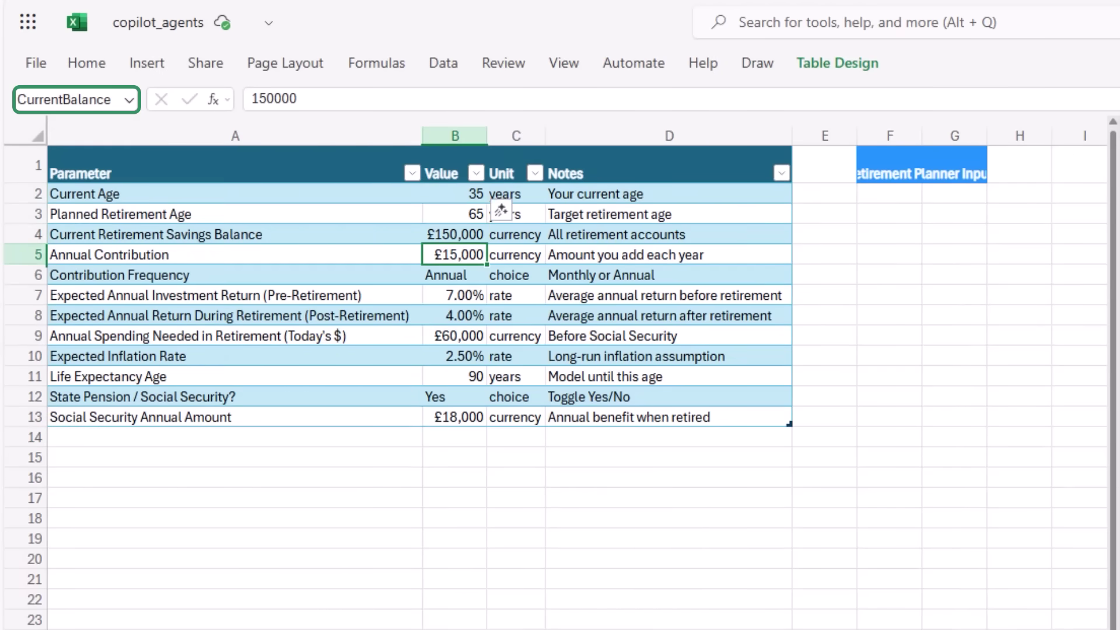
key(Down)
key(Down)
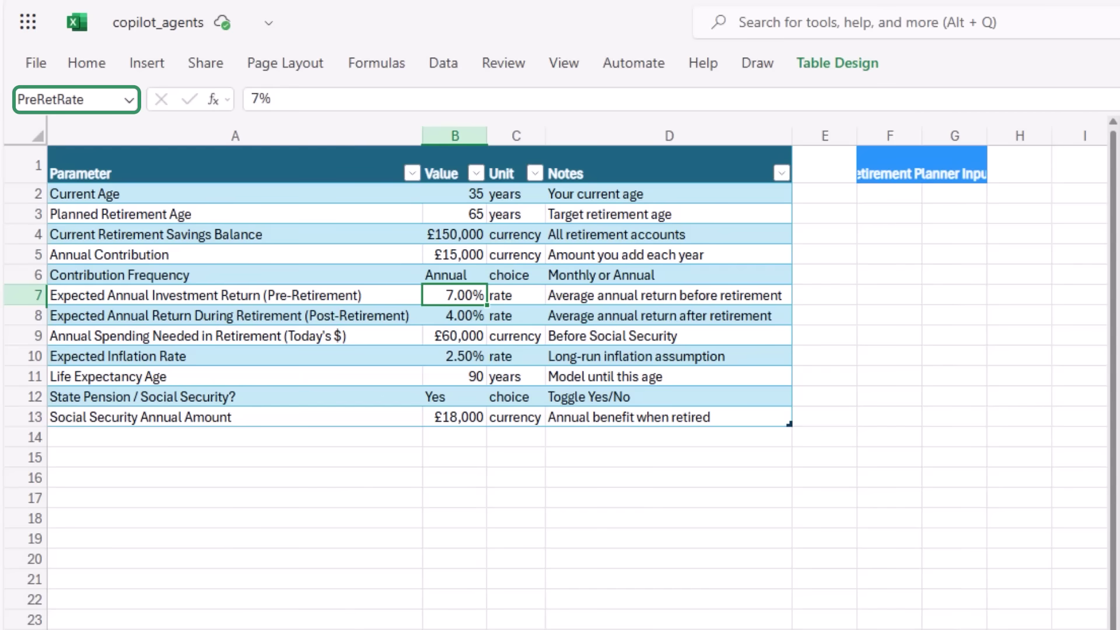
key(Down)
key(Down)
key(Down)
key(Down)
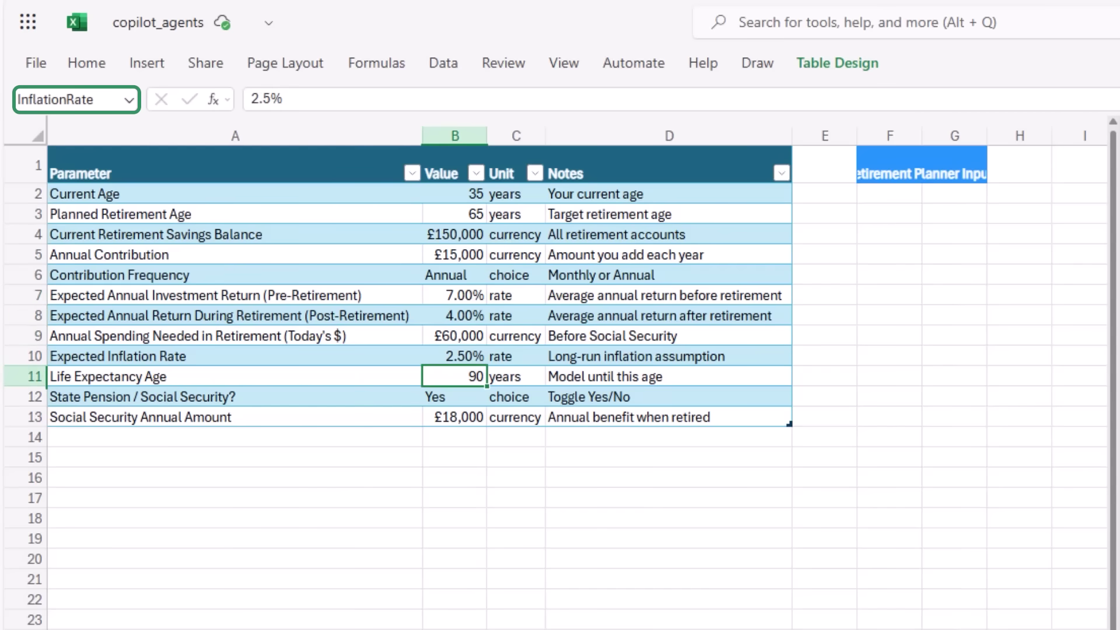
key(Down)
key(Up)
key(Up)
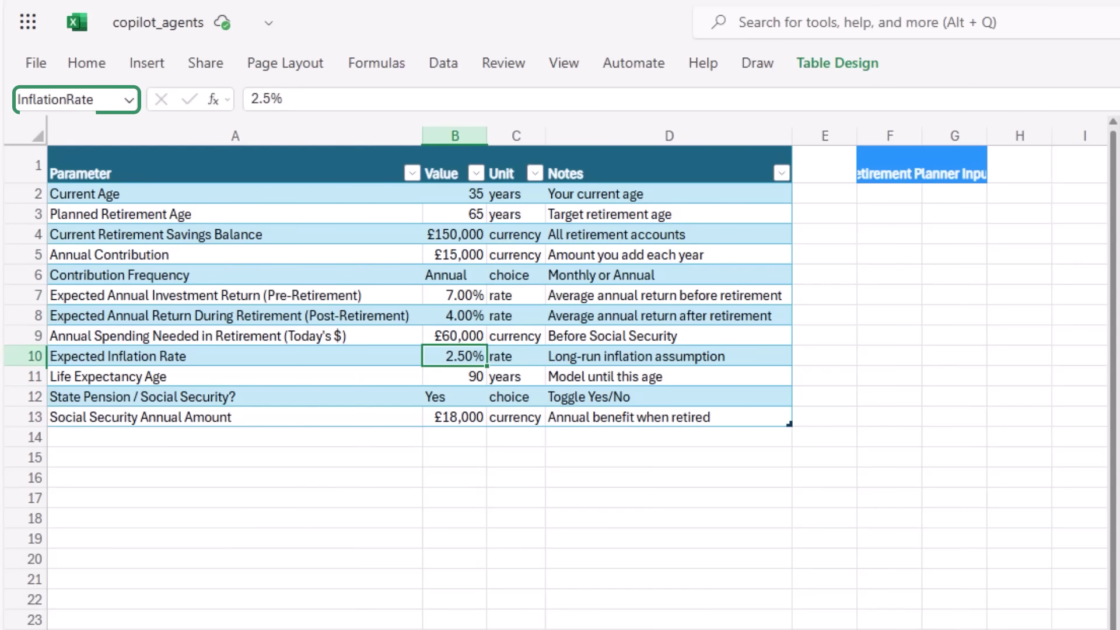
key(Up)
scroll(182, 442, down, 4)
Review the Projection sheet's row-2 formulas from Starting Balance to Retirement Withdrawals.
click(214, 593)
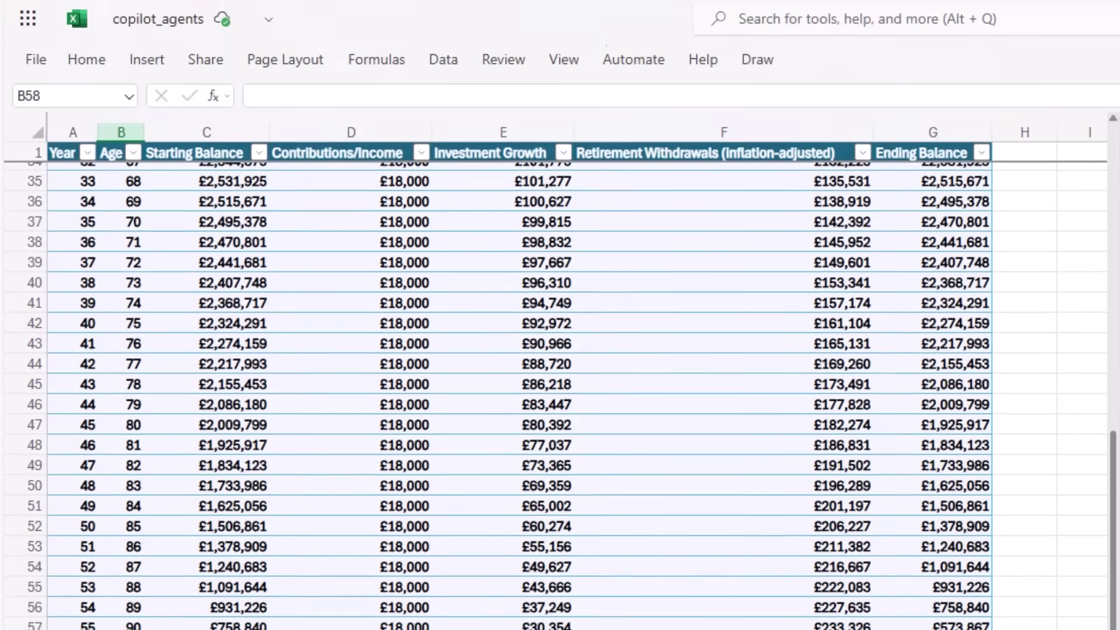
key(ctrl+Home)
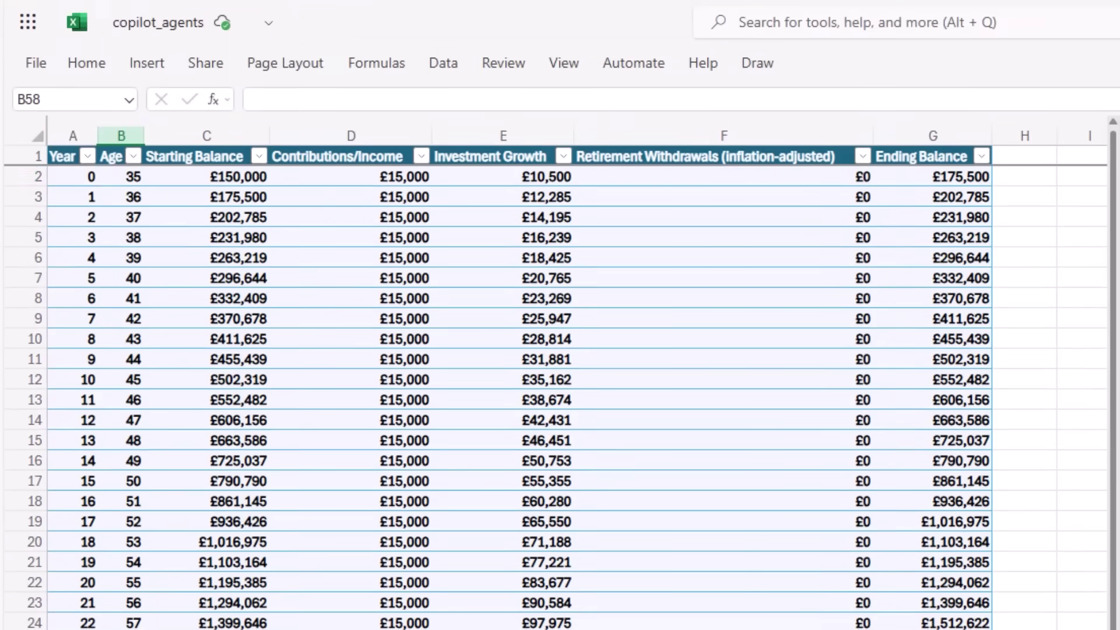
key(Right)
key(Right)
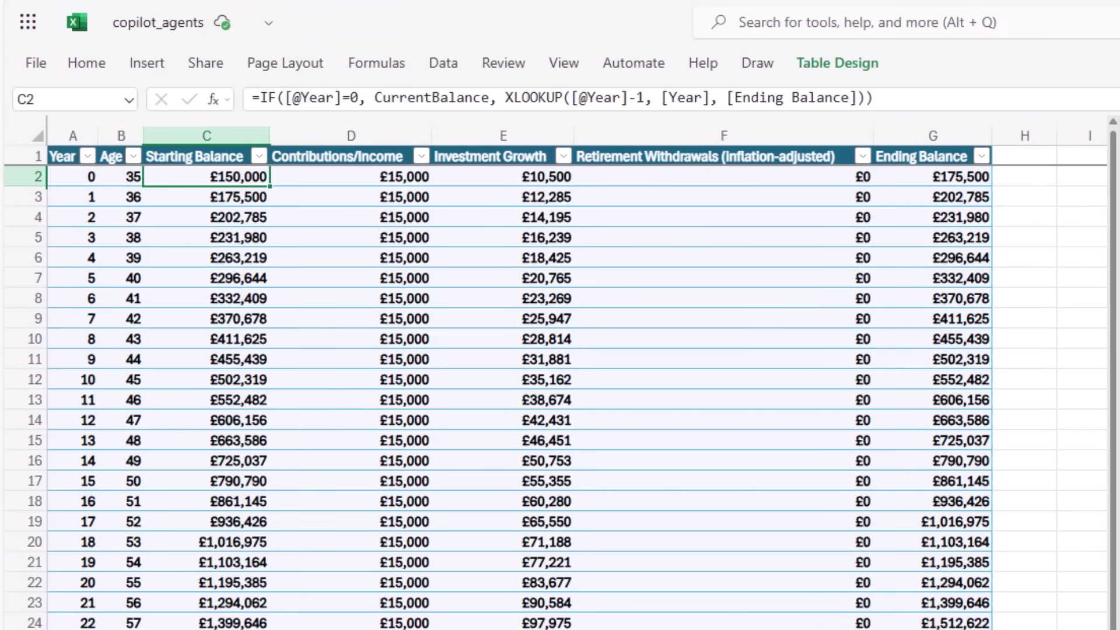
key(Right)
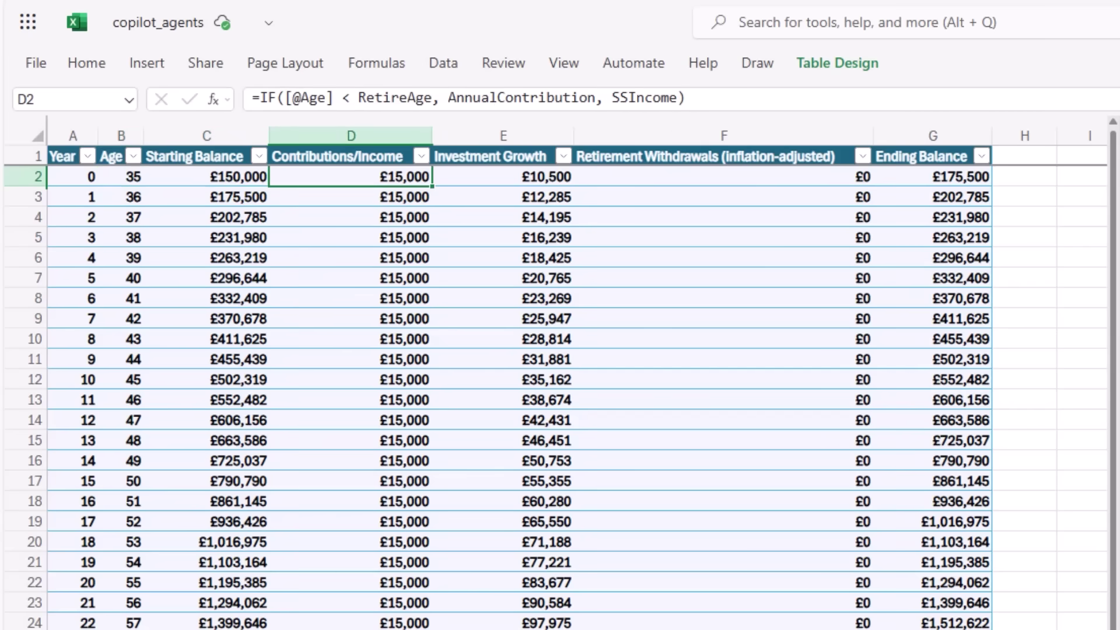
key(Right)
key(Right)
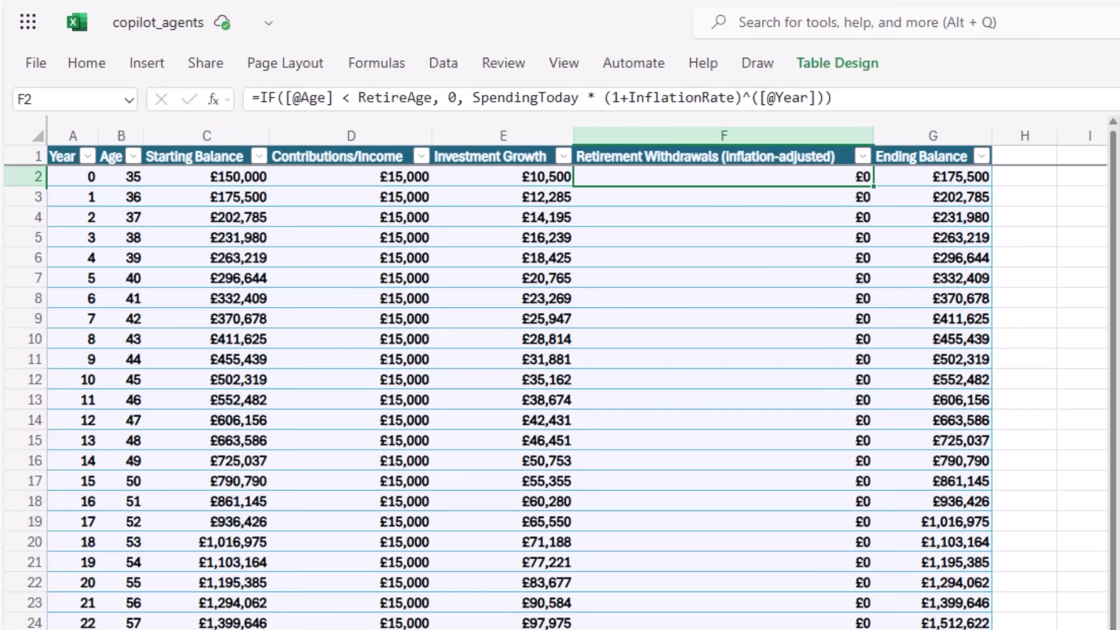
key(Right)
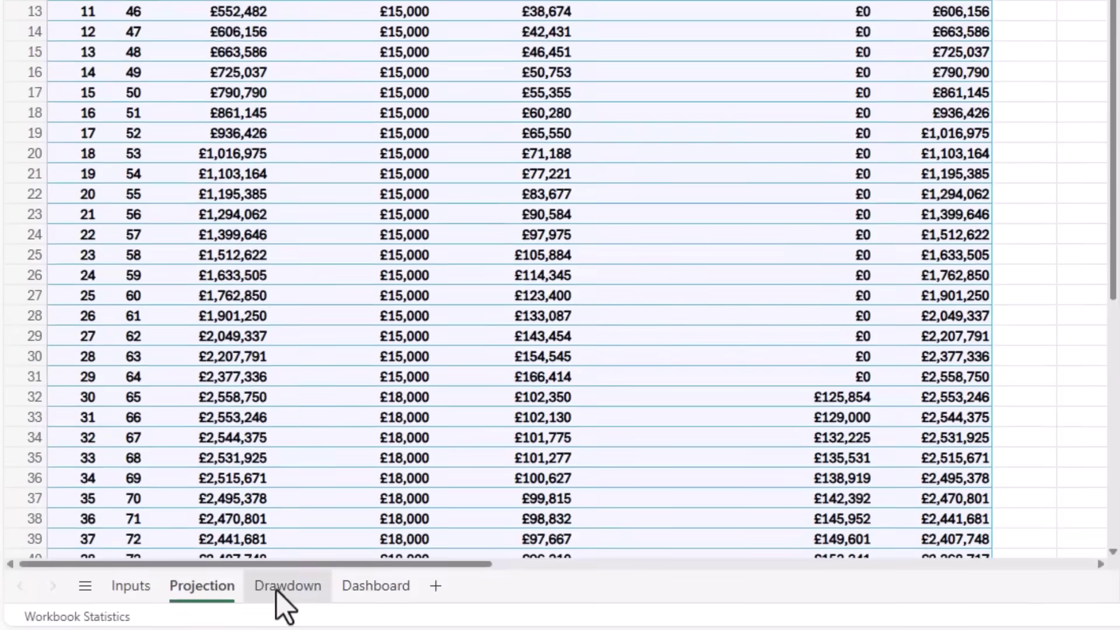
Review the Drawdown sheet's Age, Starting Balance and Investment Growth formulas, then view the Dashboard.
click(275, 583)
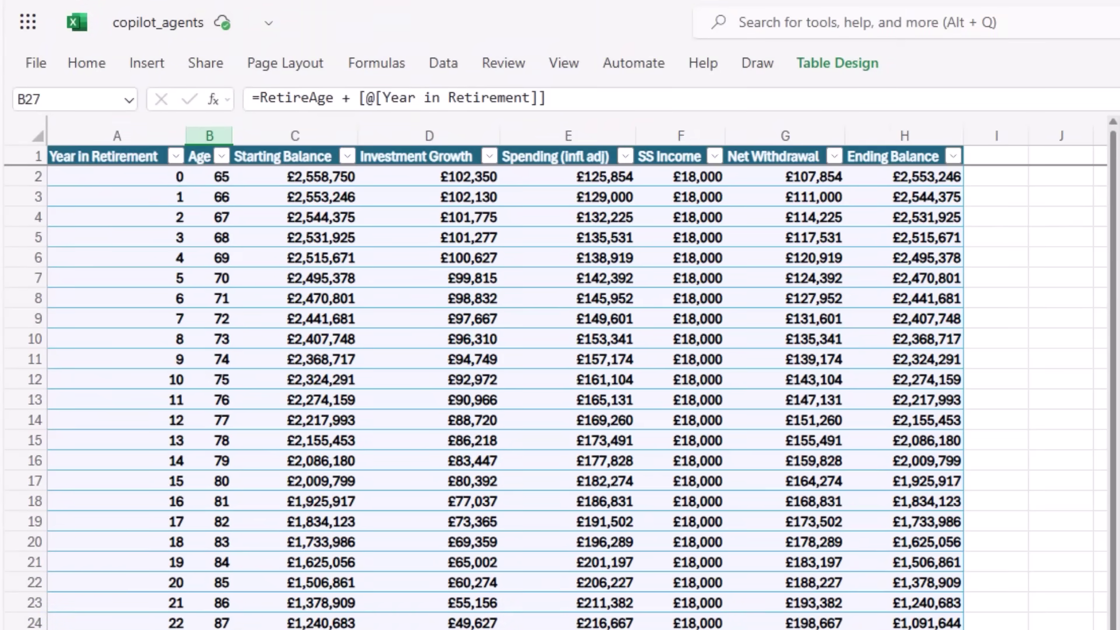
key(ctrl+Home)
key(Right)
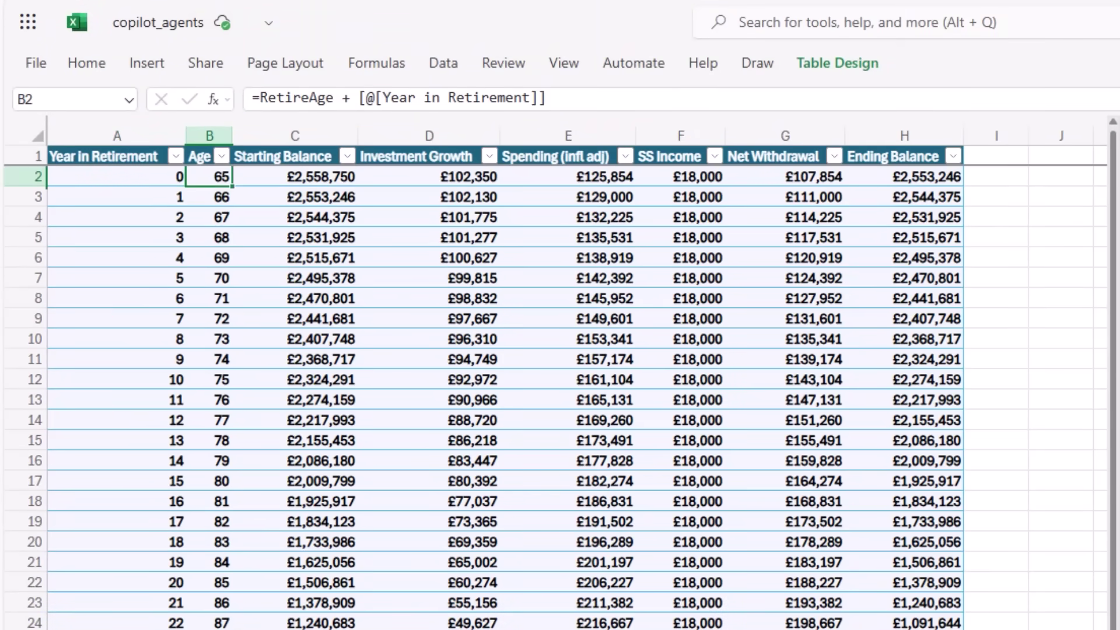
key(Right)
key(Right)
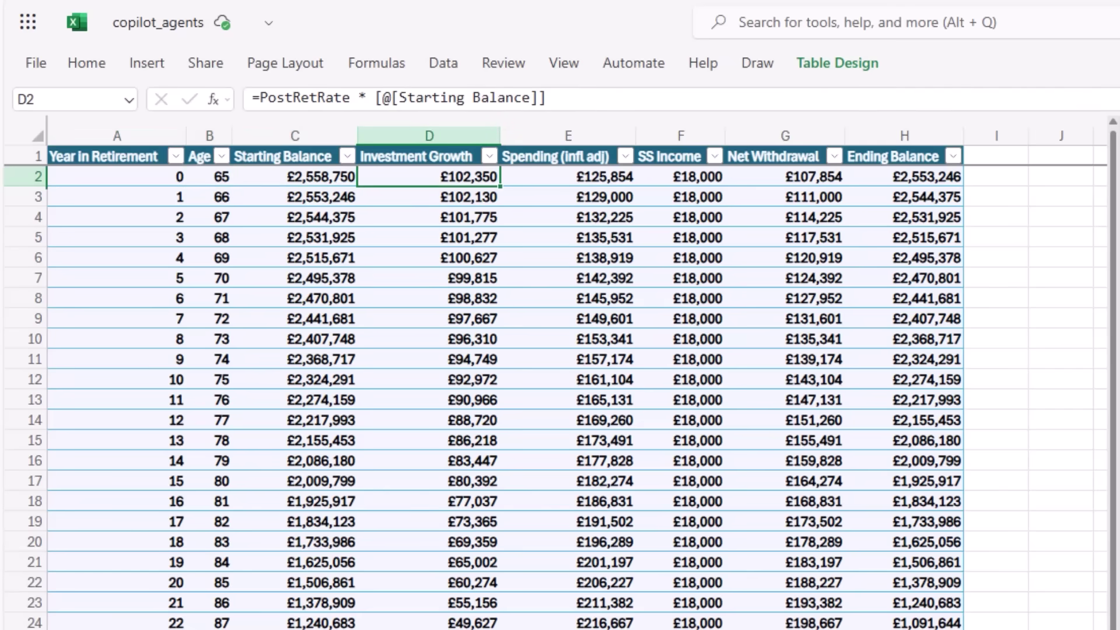
key(Right)
key(Right)
key(Right)
key(Right)
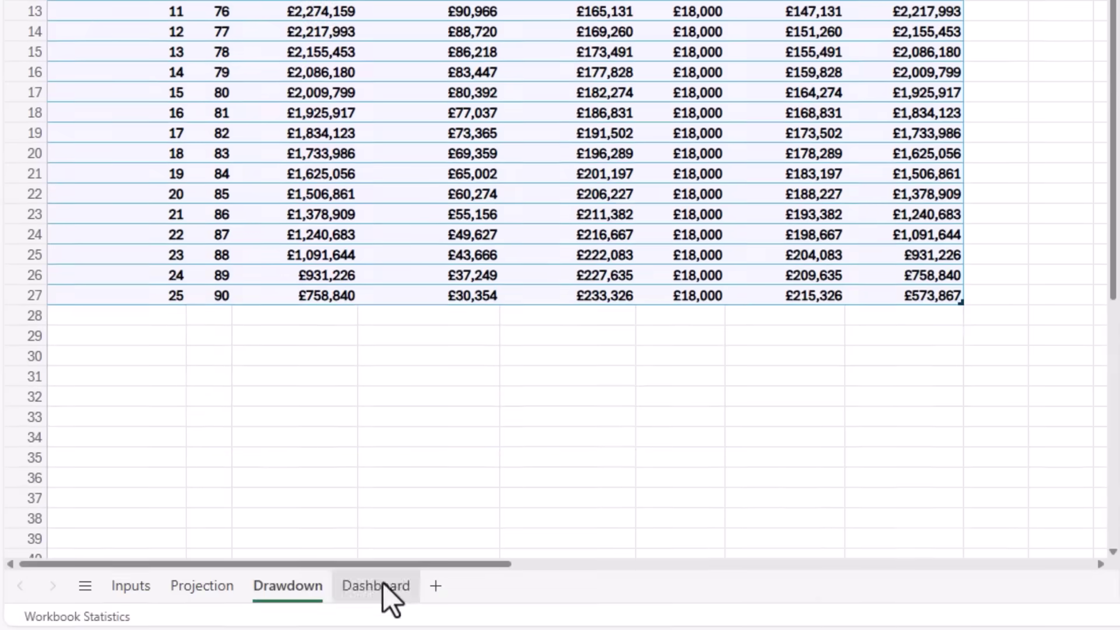
click(387, 595)
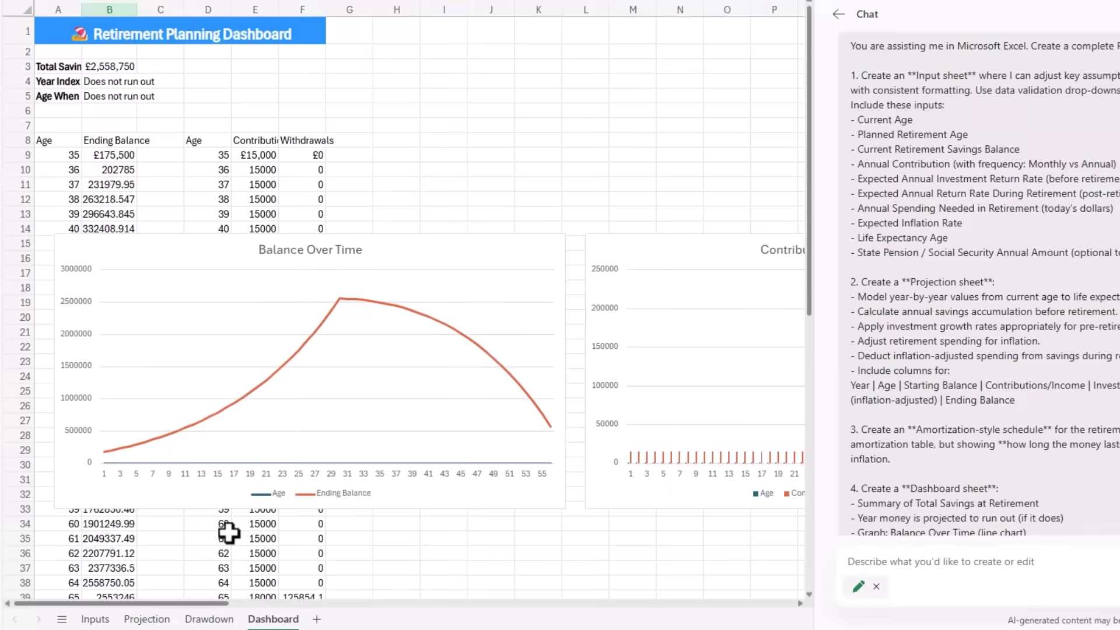
Scroll across the Dashboard to see the Contributions vs Withdrawals chart, then select cell B4.
scroll(229, 533, right, 6)
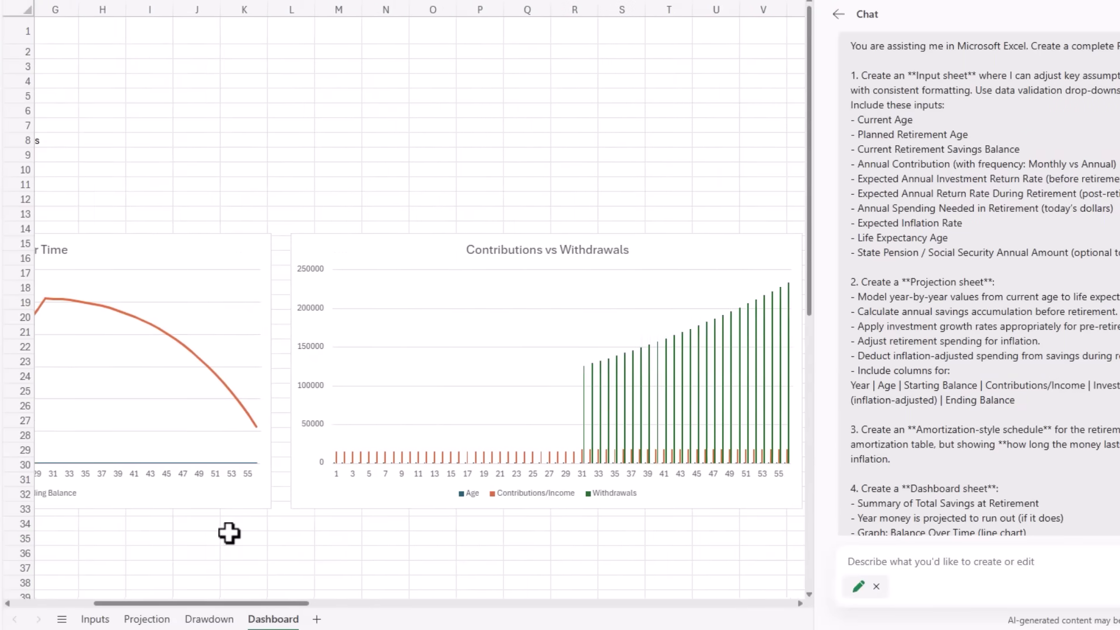
scroll(229, 533, left, 6)
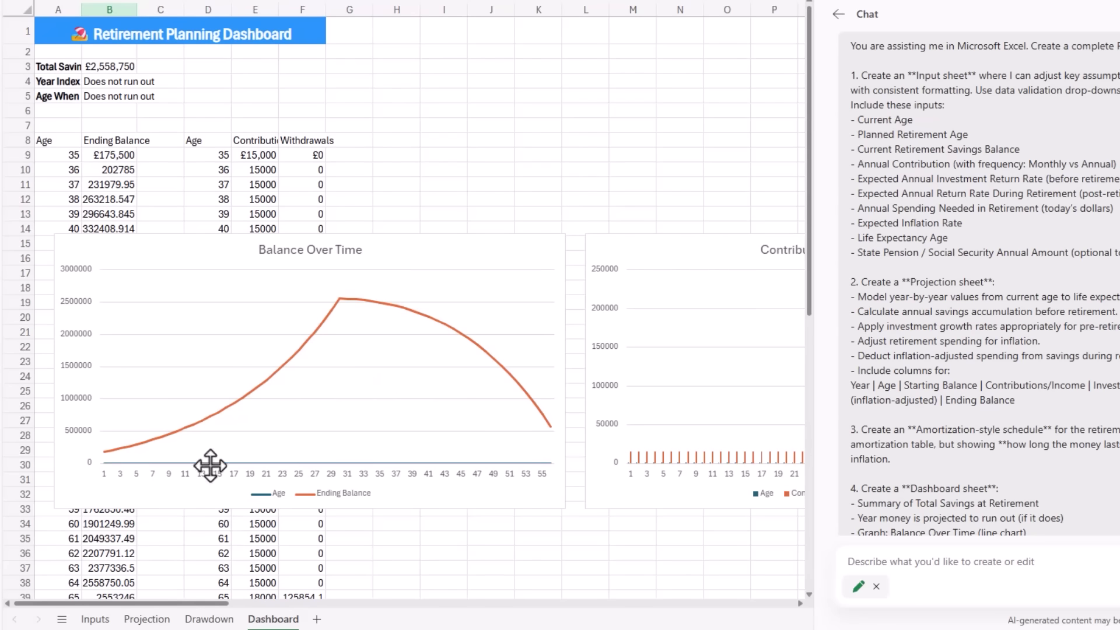
click(110, 82)
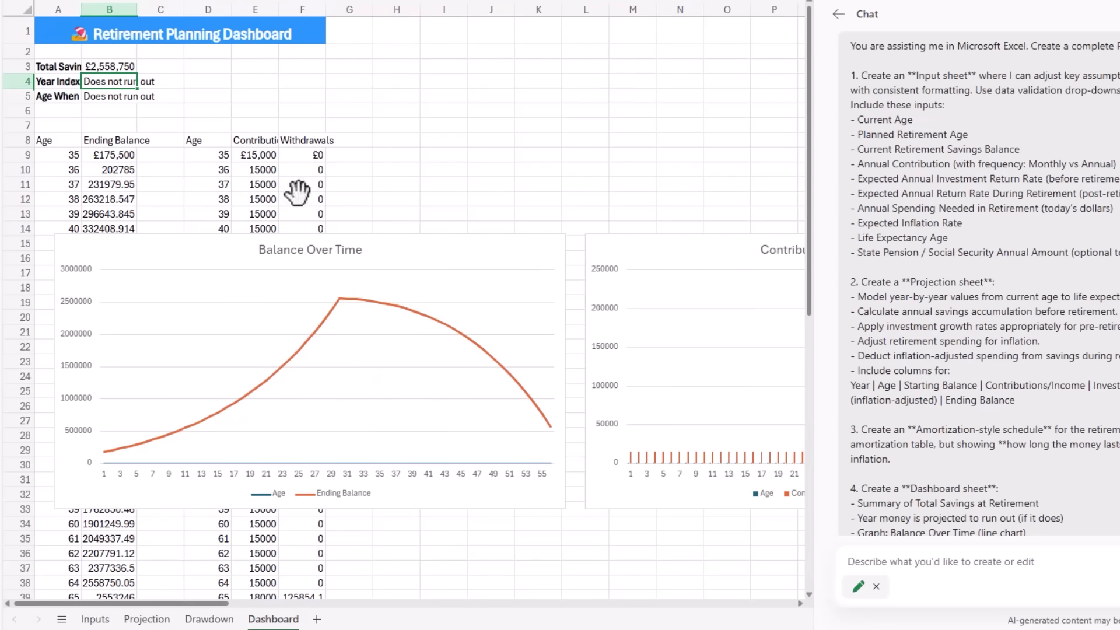
On Inputs, keep the Social Security toggle at Yes and Contribution Frequency at Annual.
click(87, 618)
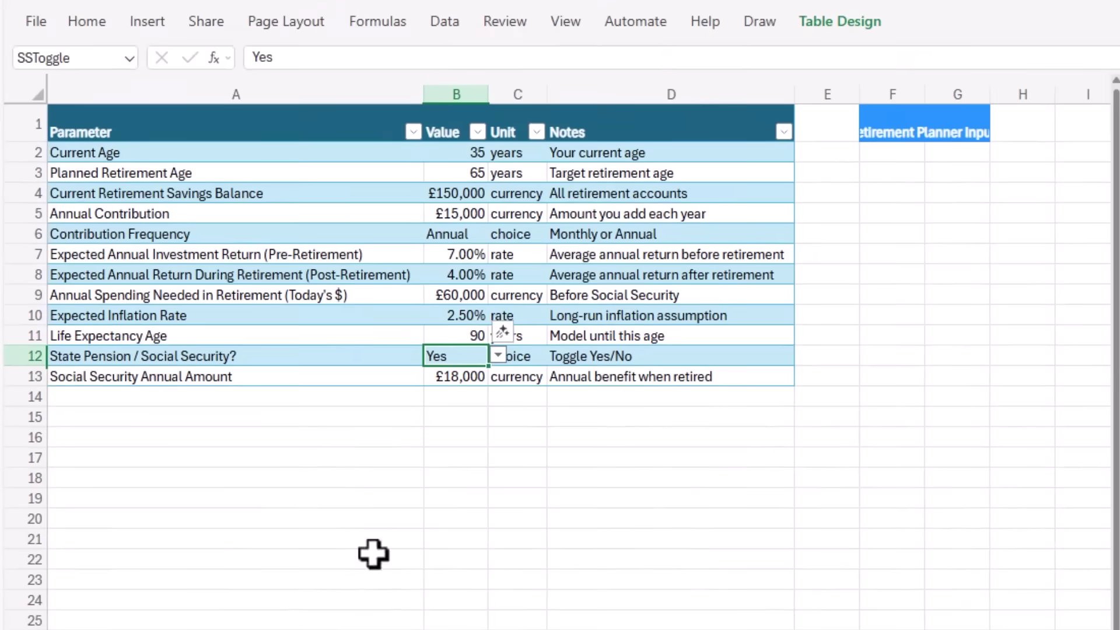
click(487, 343)
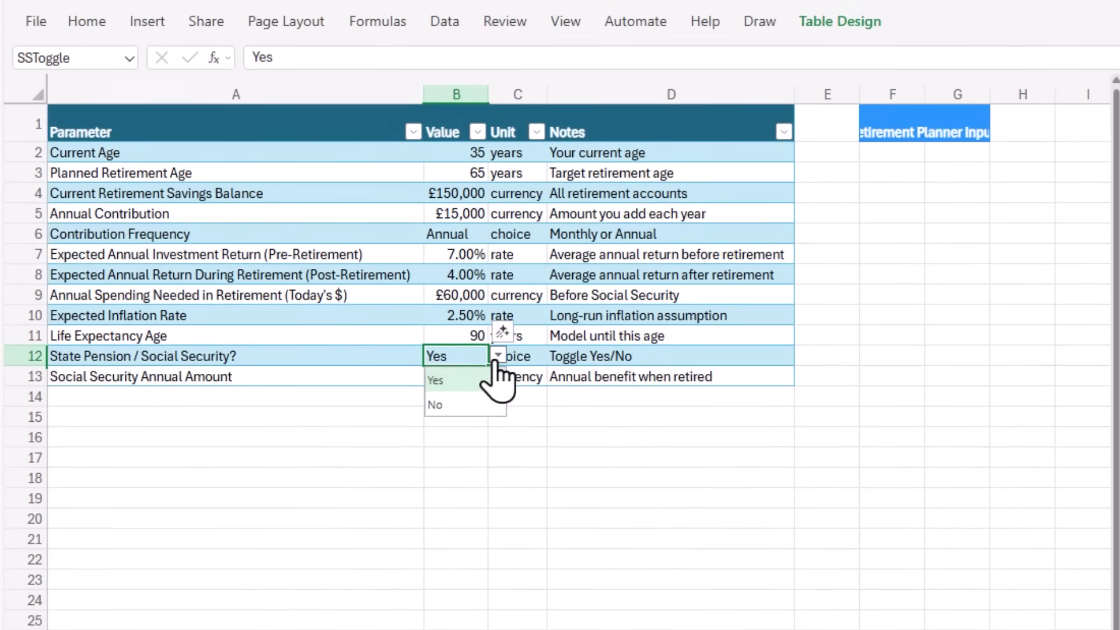
click(495, 380)
click(464, 239)
click(498, 235)
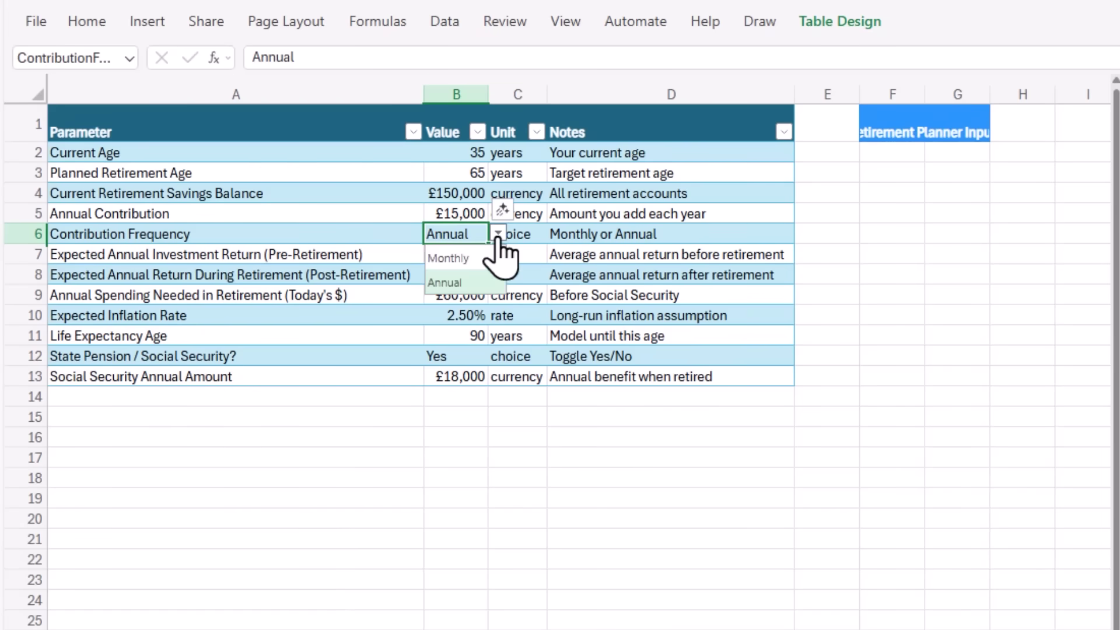
click(449, 283)
Open Name Manager with Ctrl+F3 and scroll through the workbook's named ranges.
click(377, 21)
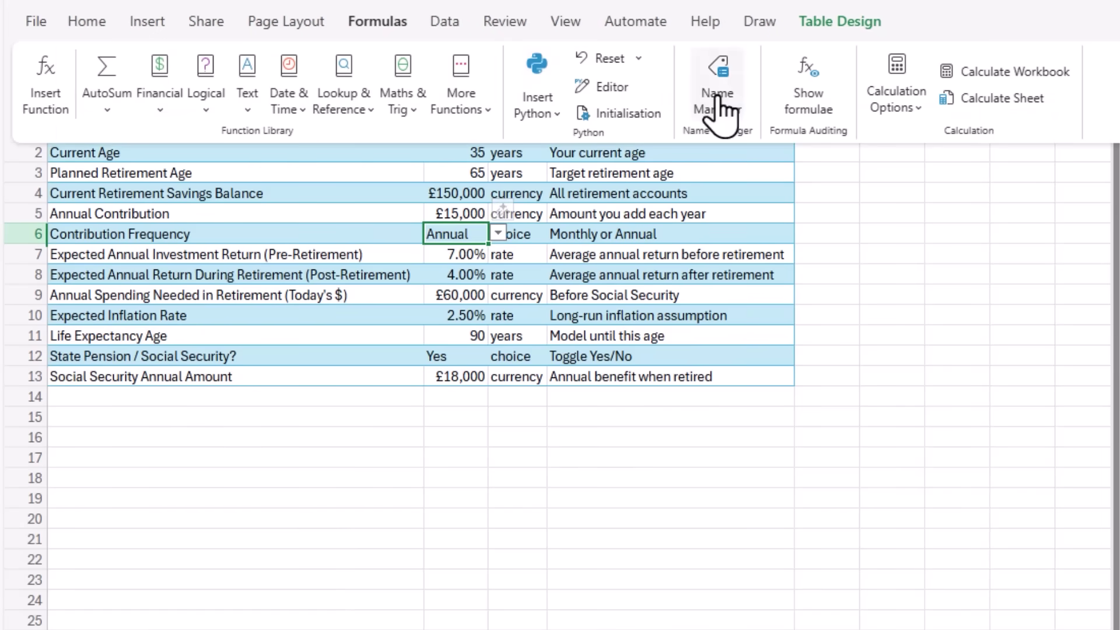
key(ctrl+F3)
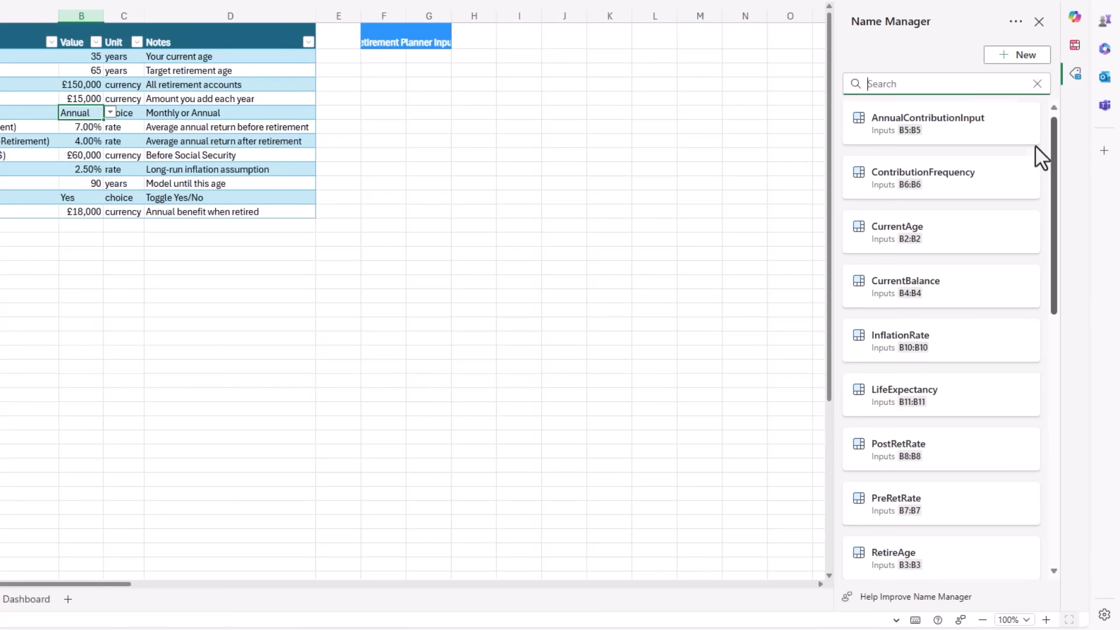
scroll(1036, 146, down, 4)
scroll(1044, 220, down, 5)
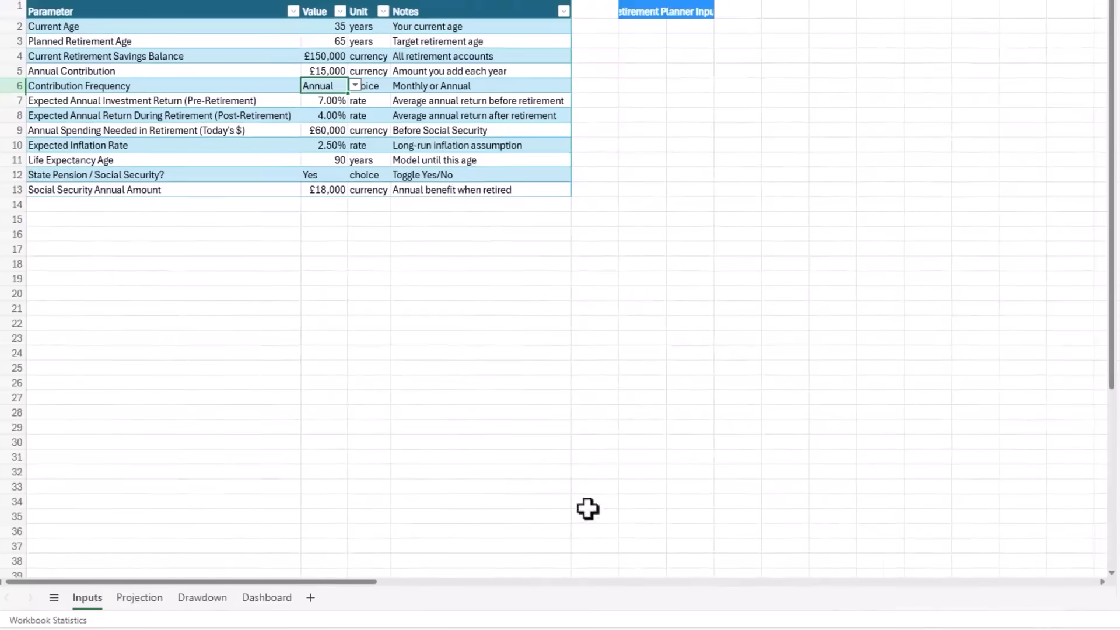
Inspect the Projection sheet's =$G2<0 negative-balance formatting rule, then return to the Dashboard.
click(155, 596)
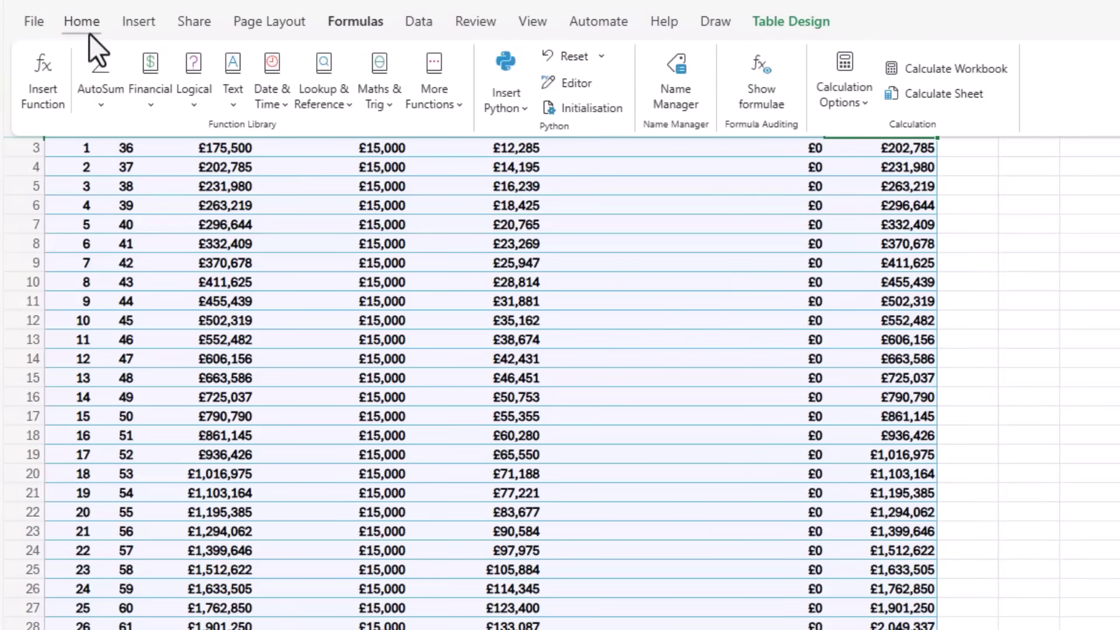
click(86, 21)
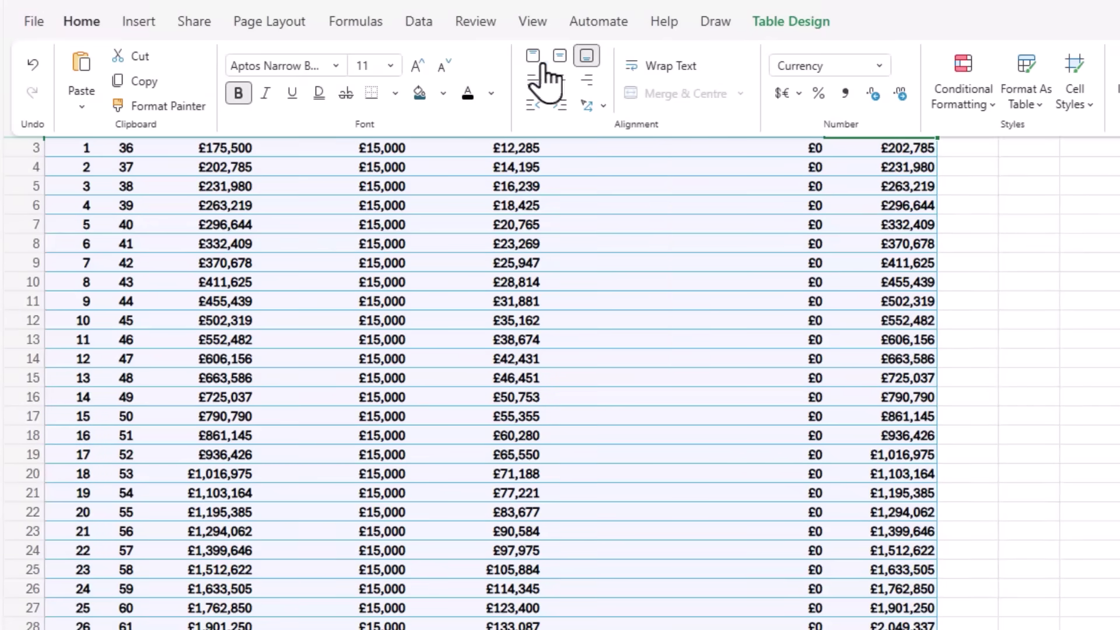
click(963, 99)
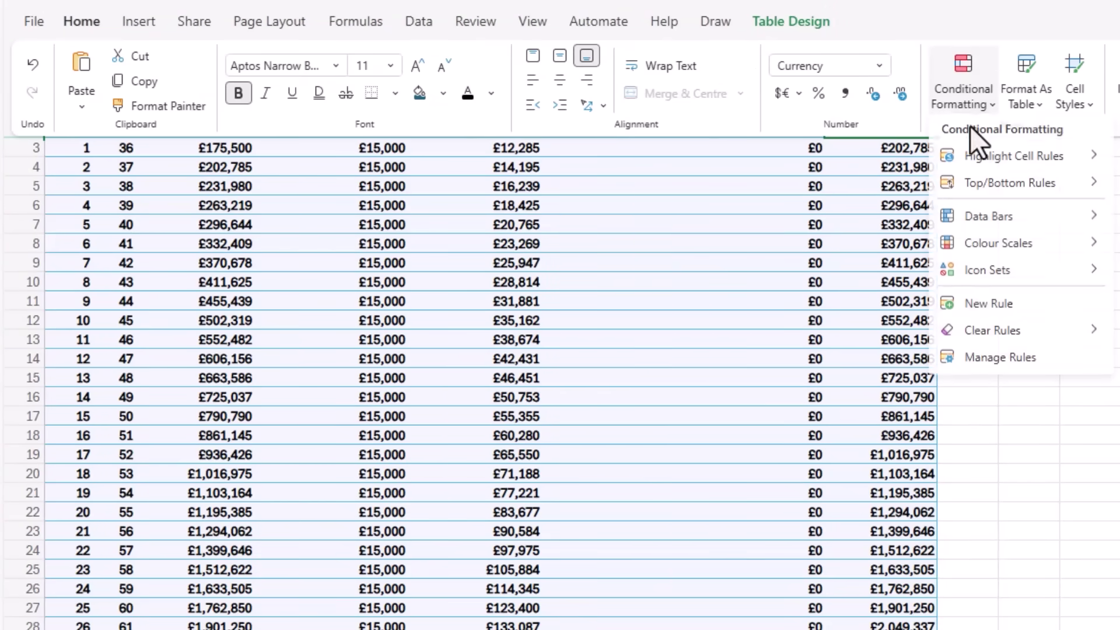
click(987, 357)
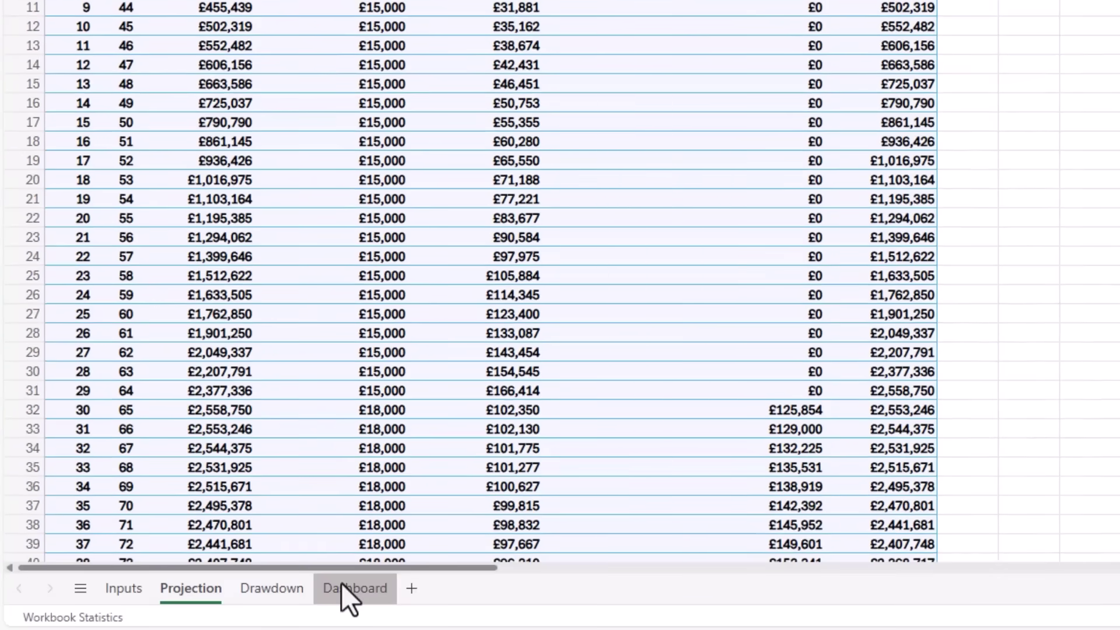
click(342, 585)
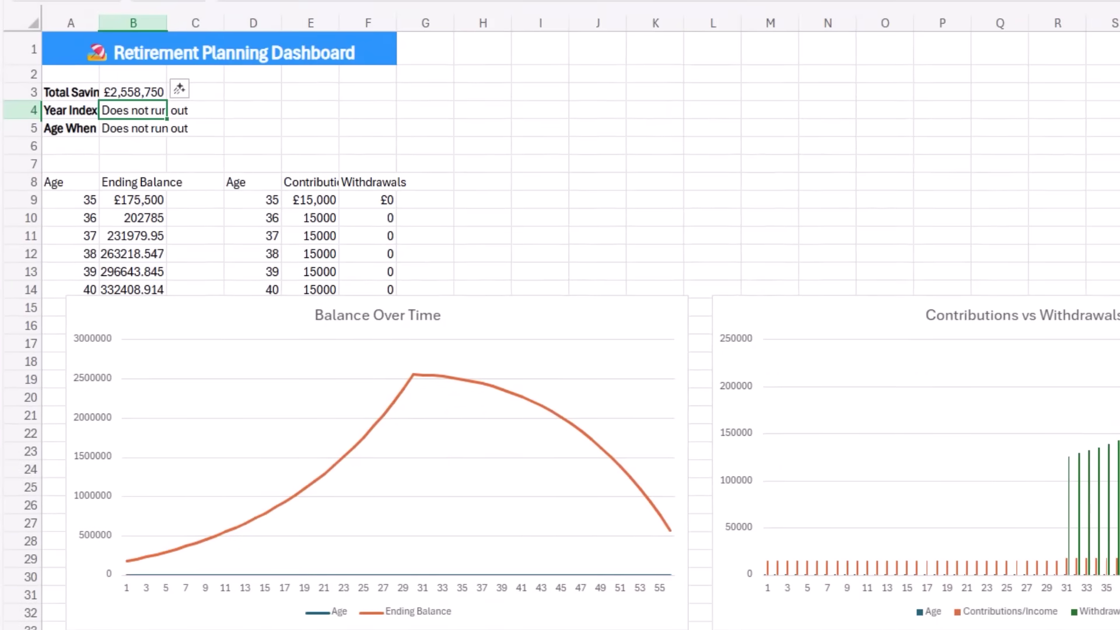
Expand 'Reasoned for 144 seconds' and its activity rows, including narrowing the chart range to A8:B100.
click(1062, 24)
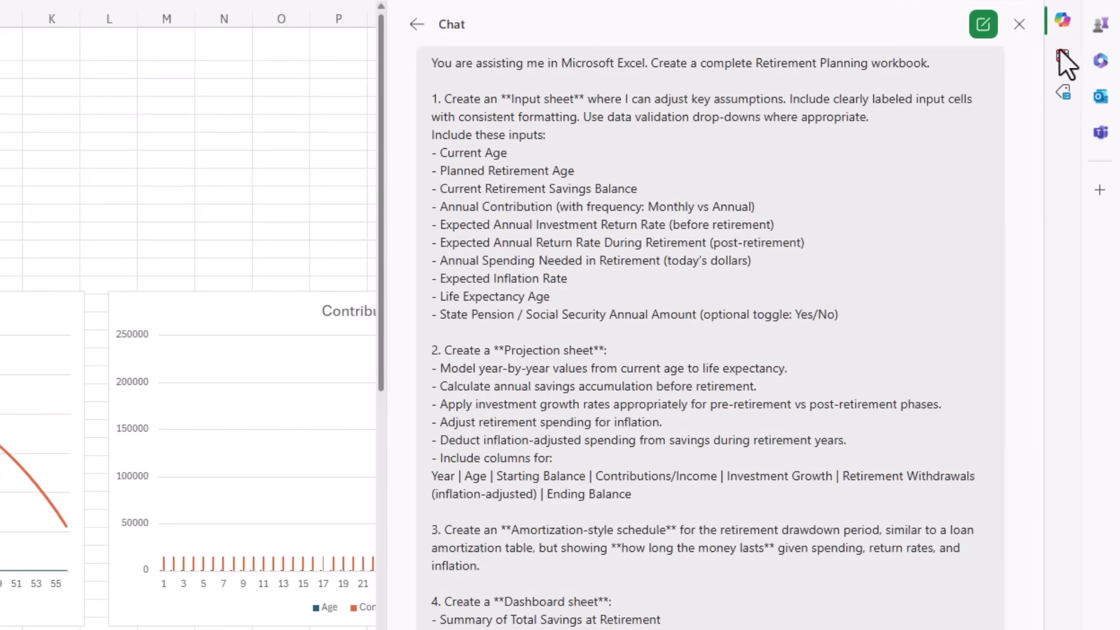
drag(1037, 123, 1034, 297)
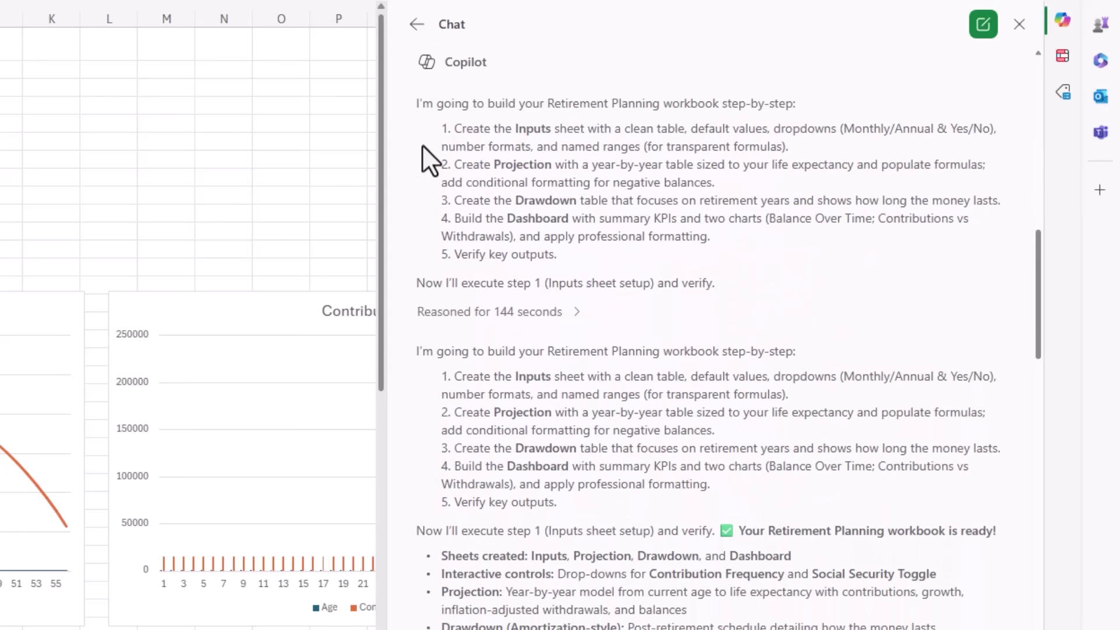
click(576, 318)
scroll(645, 317, down, 3)
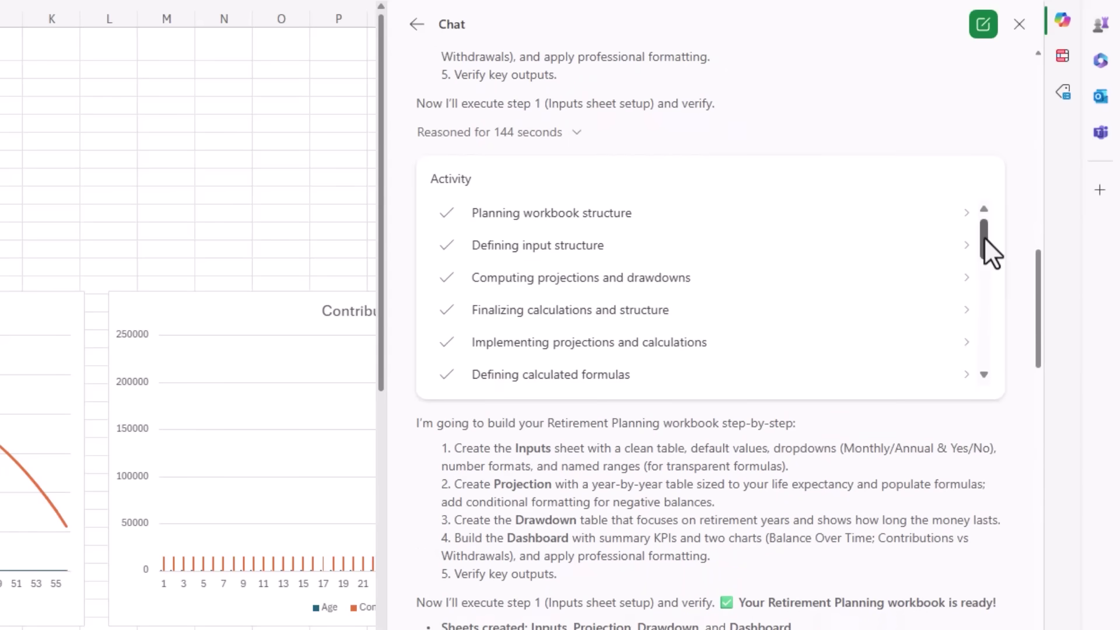
drag(984, 237, 989, 260)
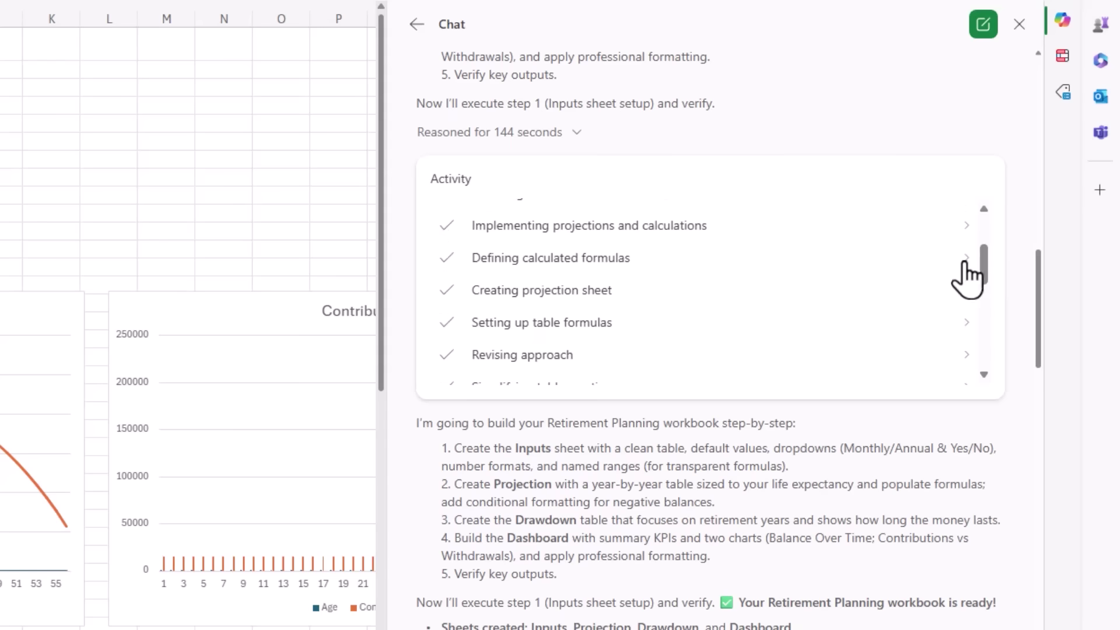
click(963, 263)
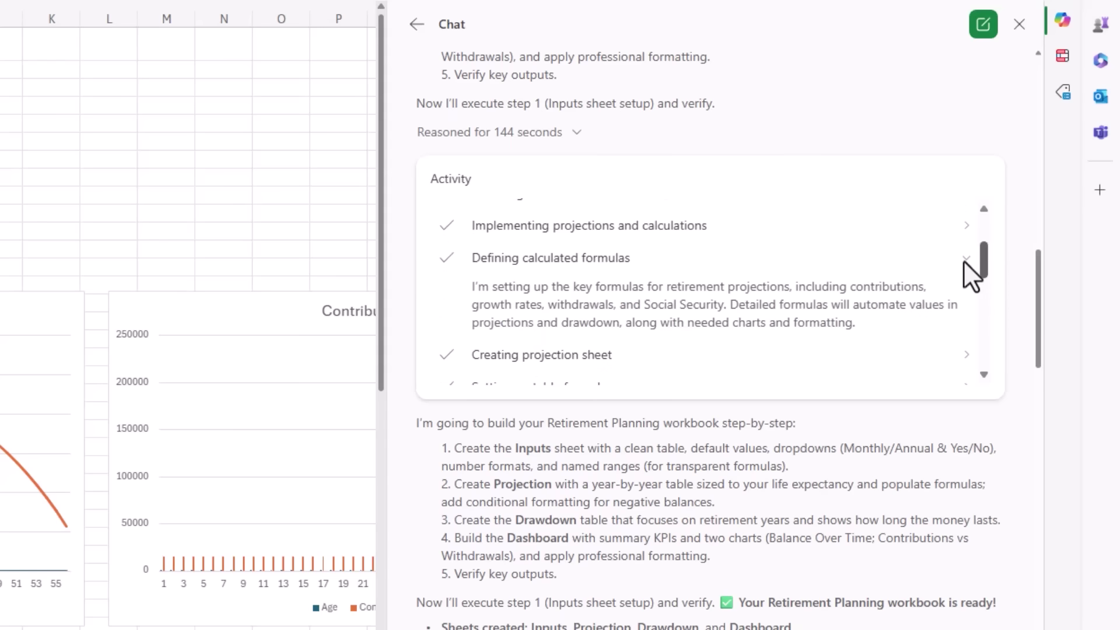
scroll(964, 260, down, 7)
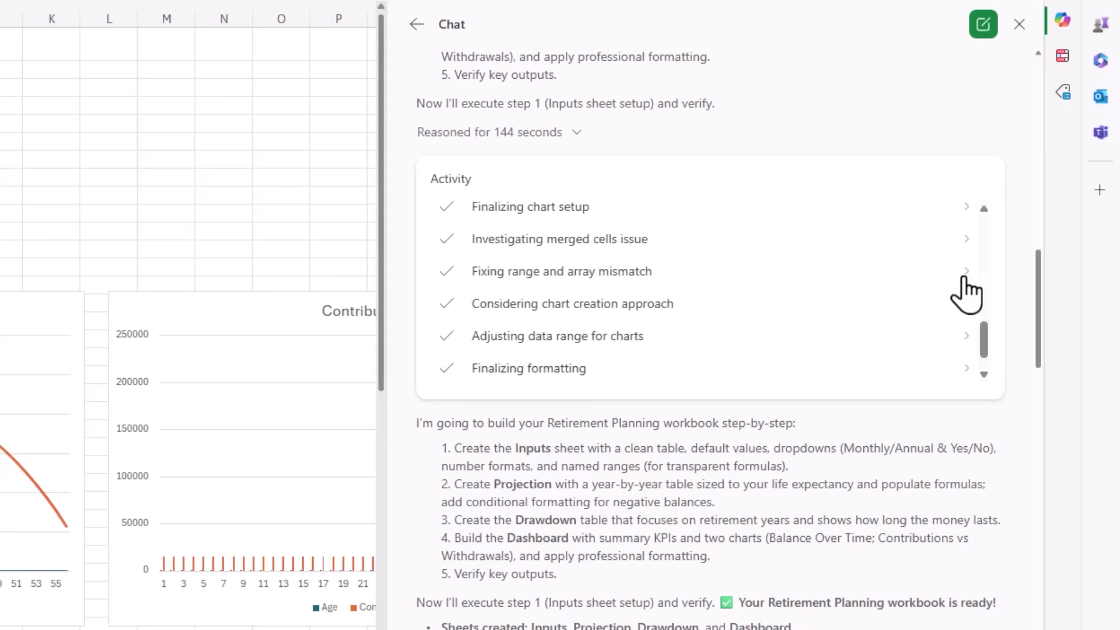
click(963, 308)
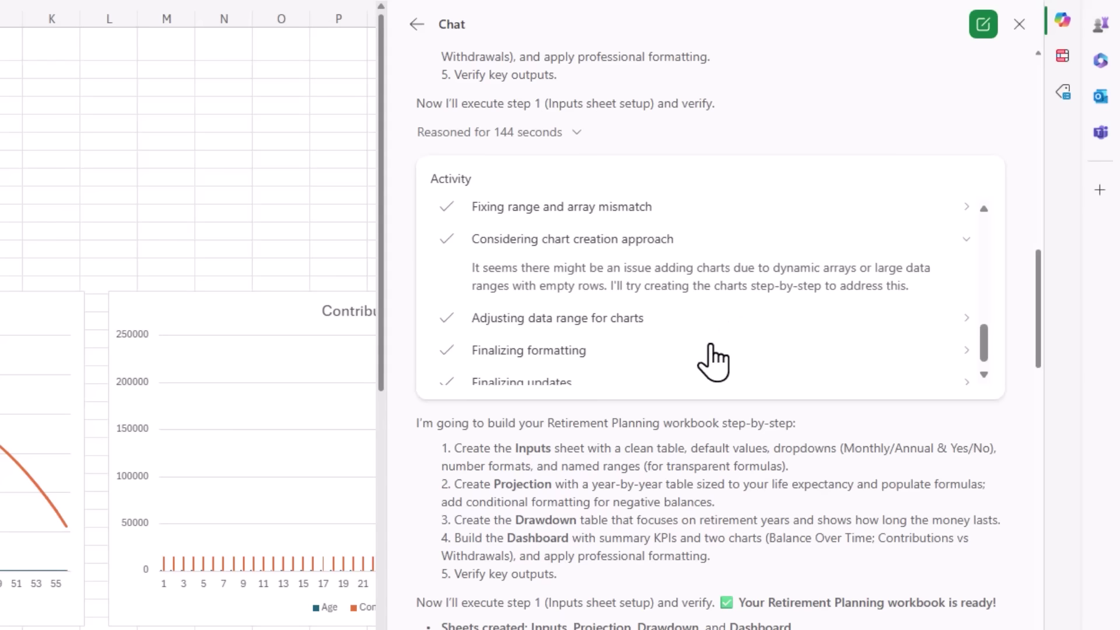
click(966, 321)
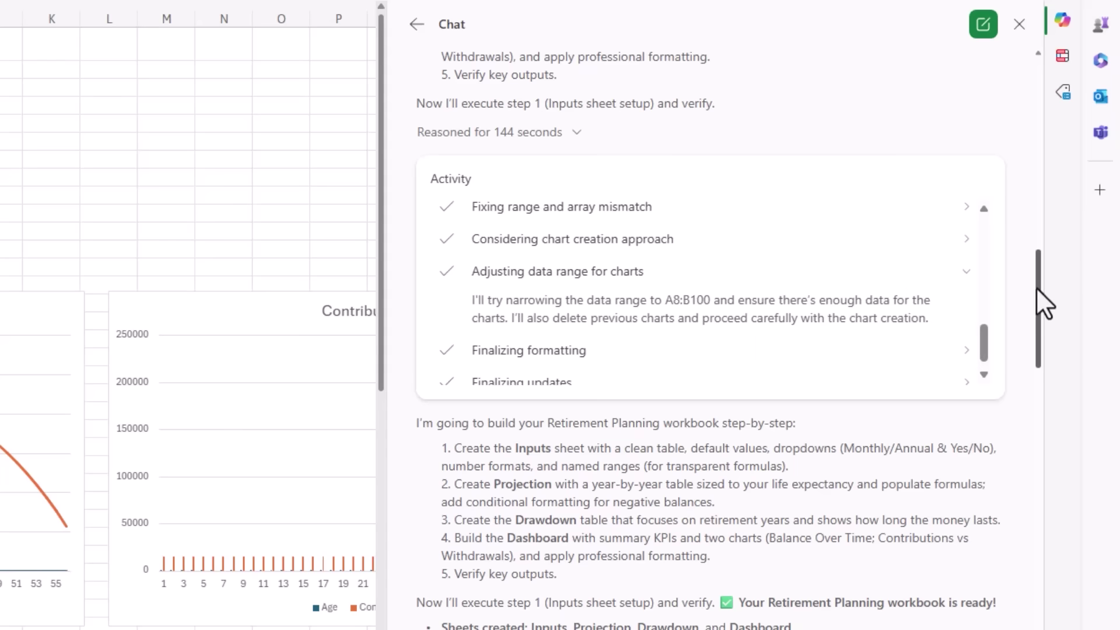
Expand 'Show details' in Copilot's reply and scroll through the formulas back up to 'How to use it'.
drag(1036, 287, 1038, 442)
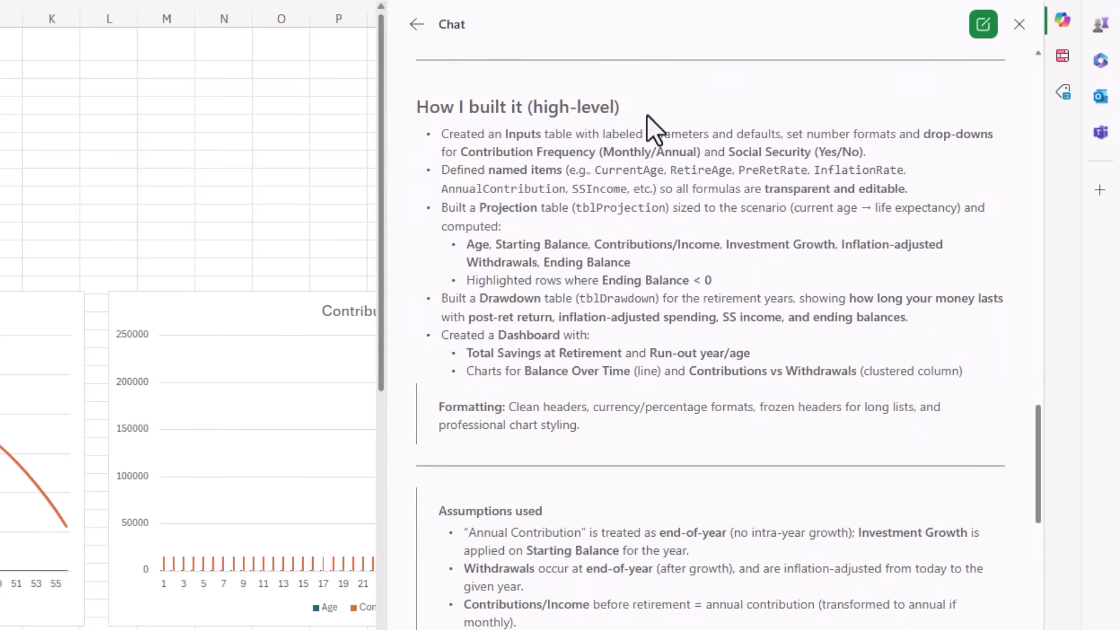
scroll(647, 114, down, 8)
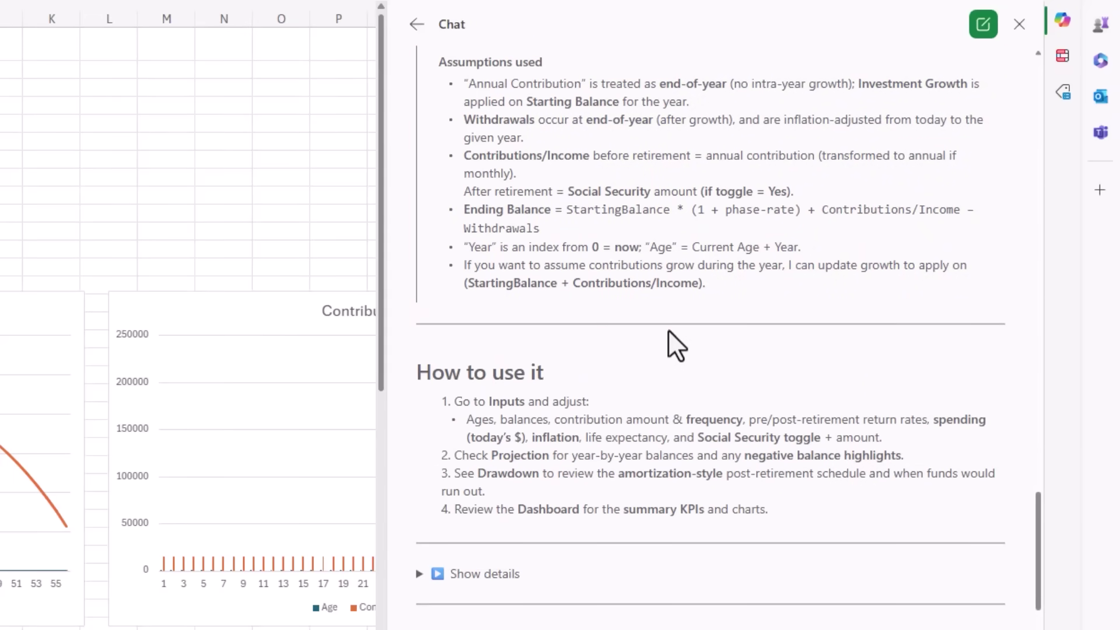
scroll(587, 306, down, 3)
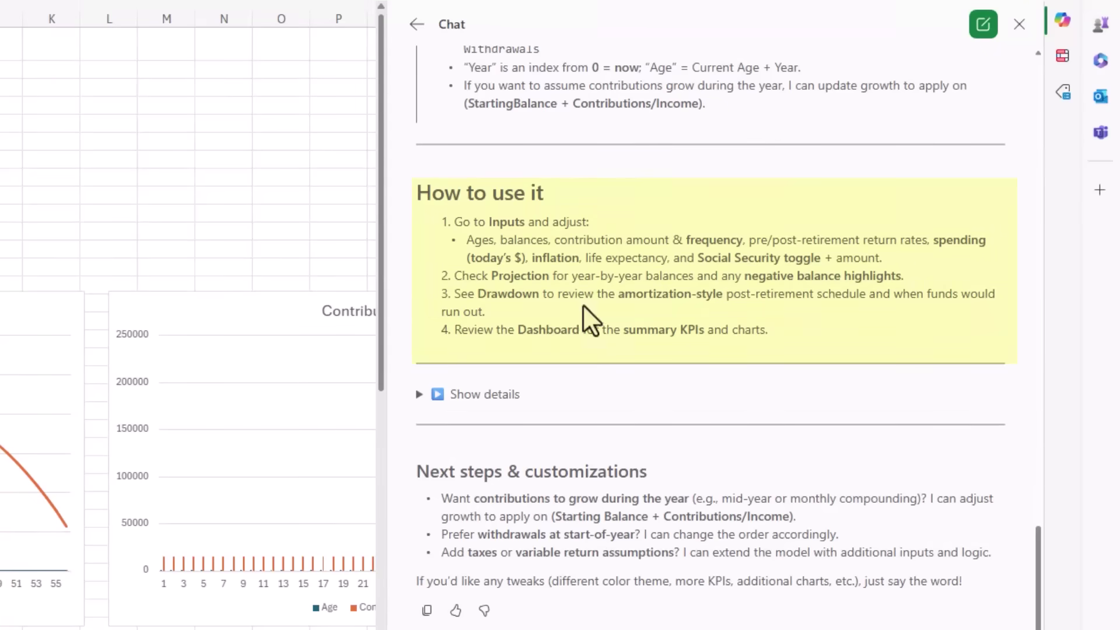
click(418, 394)
scroll(894, 302, down, 6)
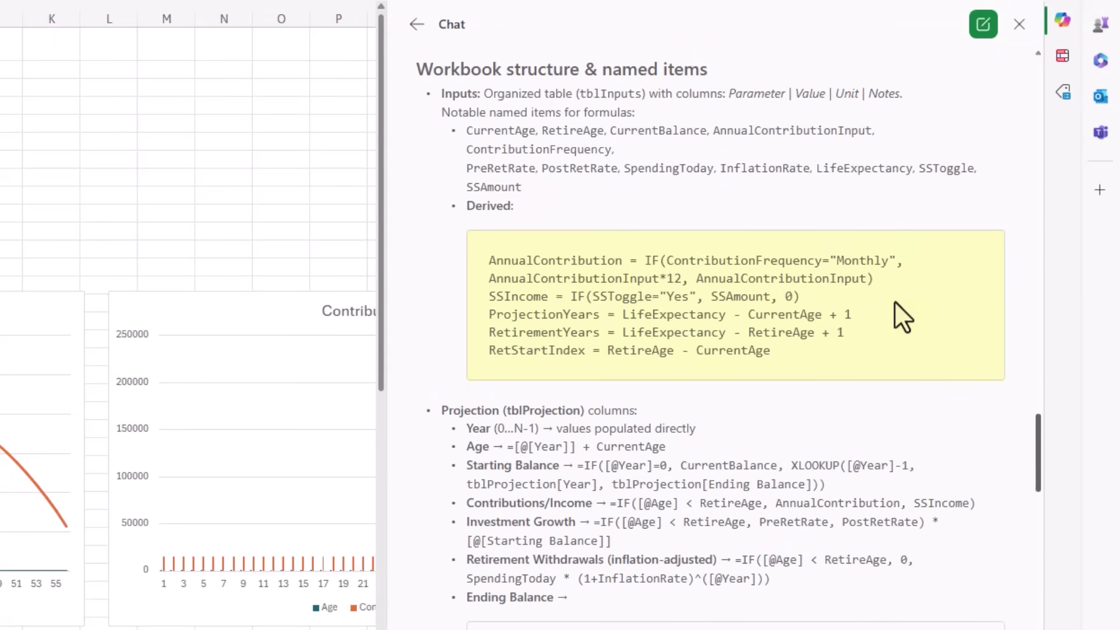
drag(1036, 426, 1033, 590)
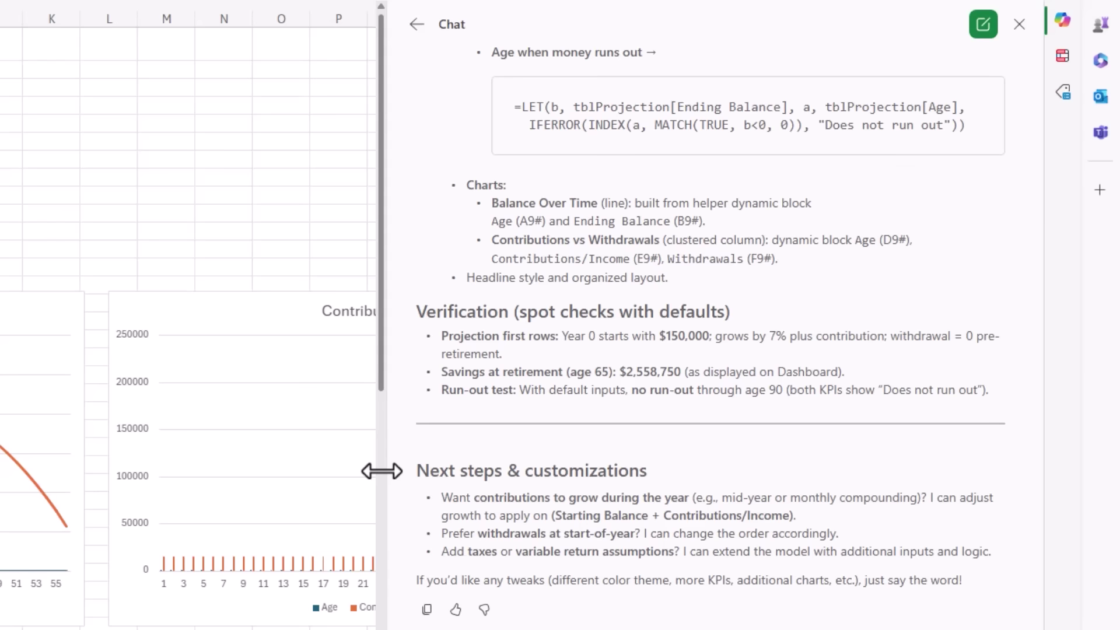
scroll(465, 401, up, 6)
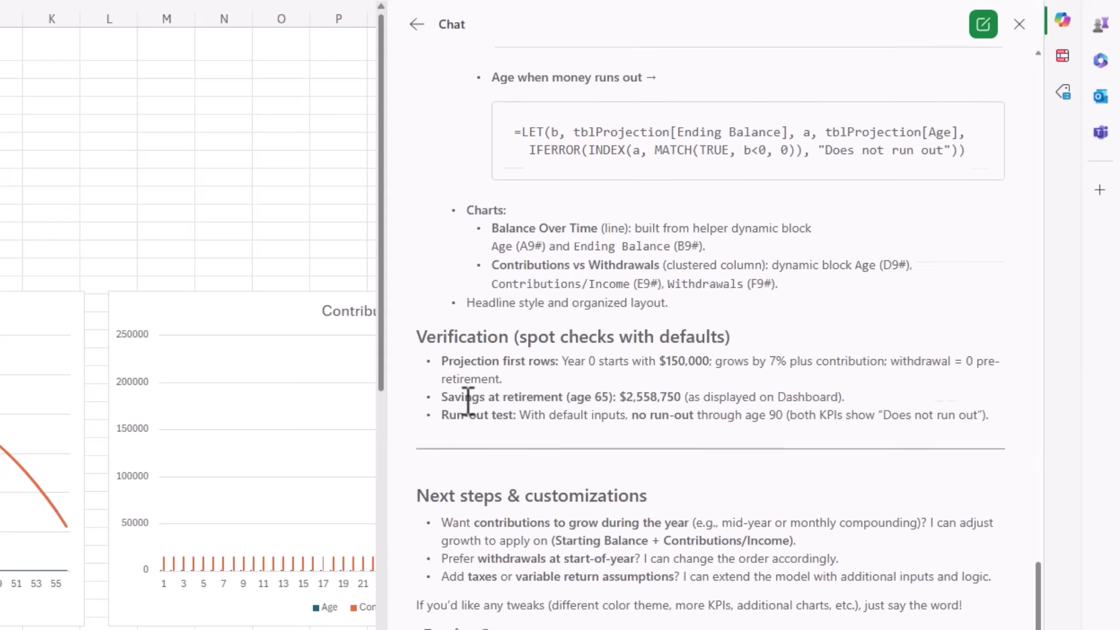
scroll(467, 400, up, 9)
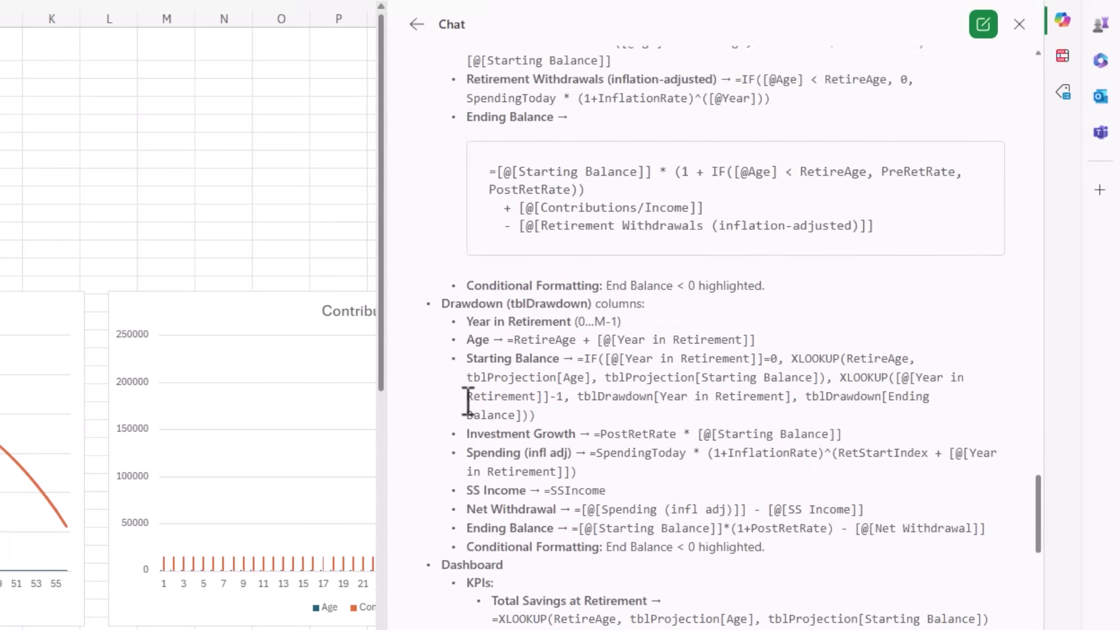
scroll(468, 400, up, 2)
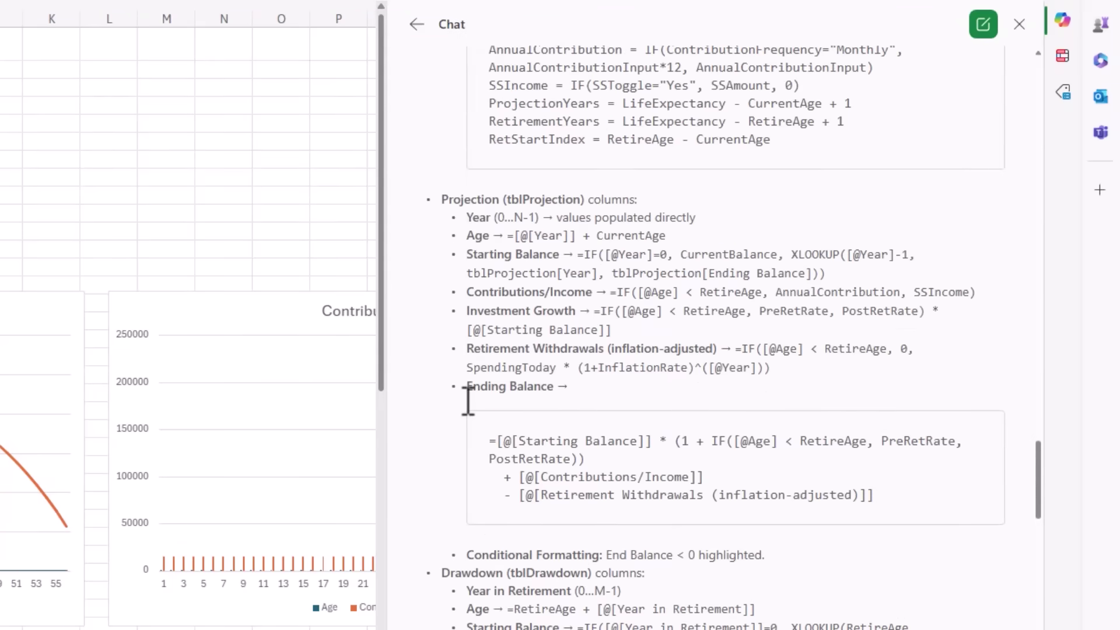
scroll(468, 400, up, 10)
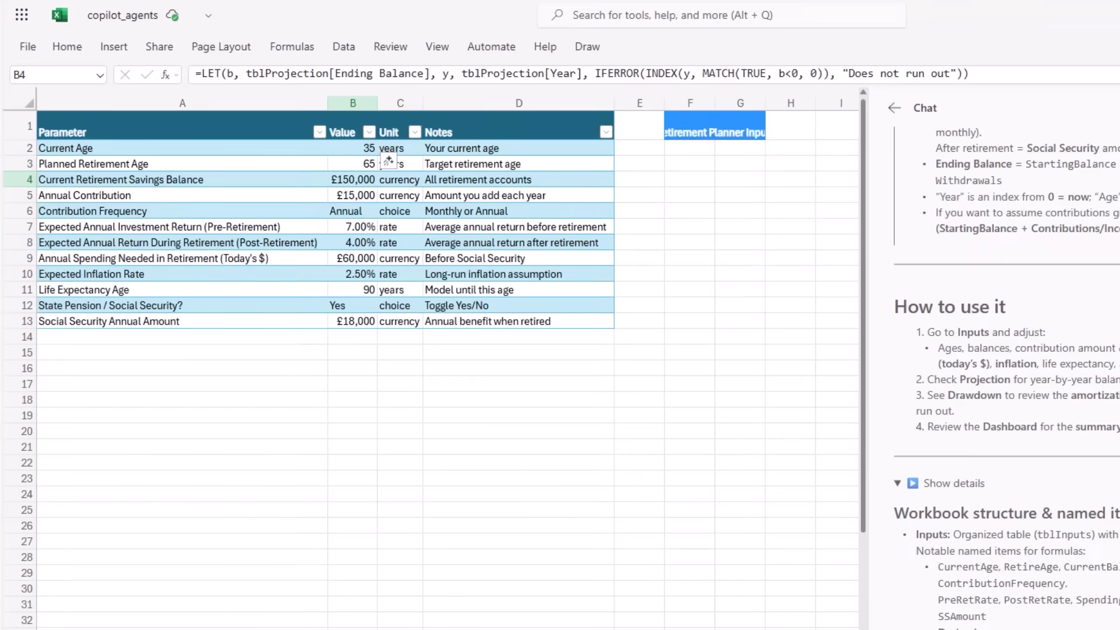
Set the Life Expectancy Age on the Inputs sheet to 100.
click(353, 211)
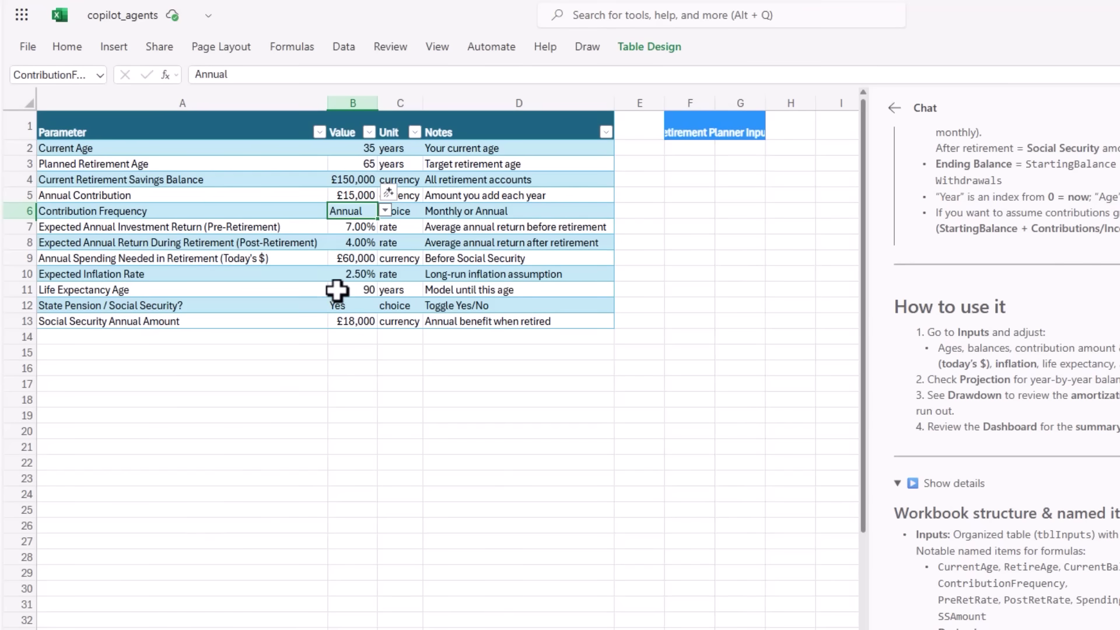
click(338, 292)
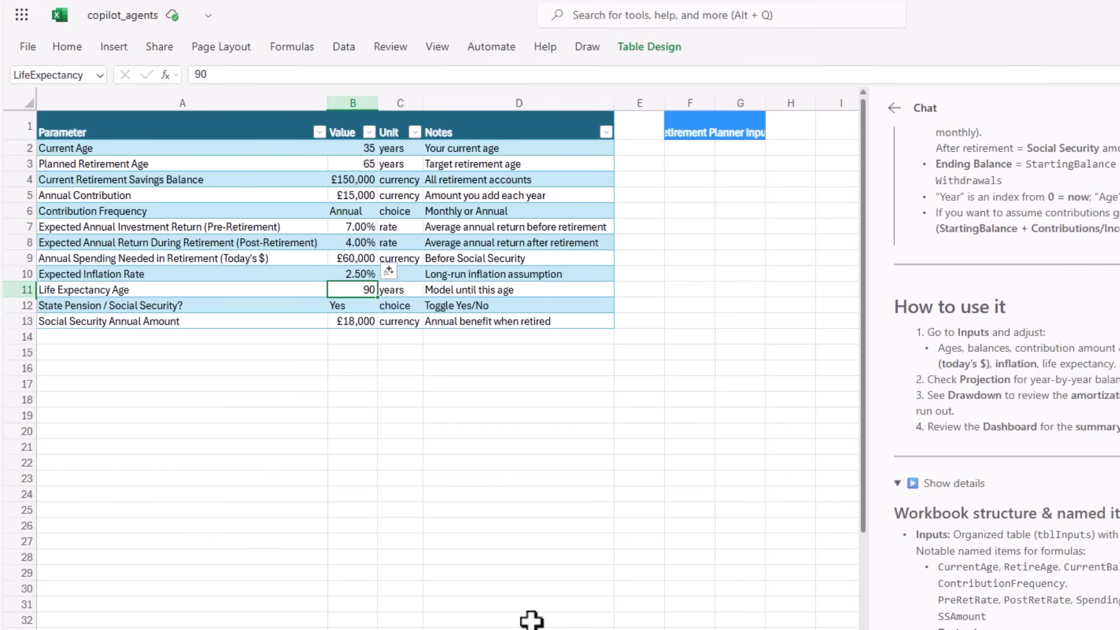
text(100)
key(Return)
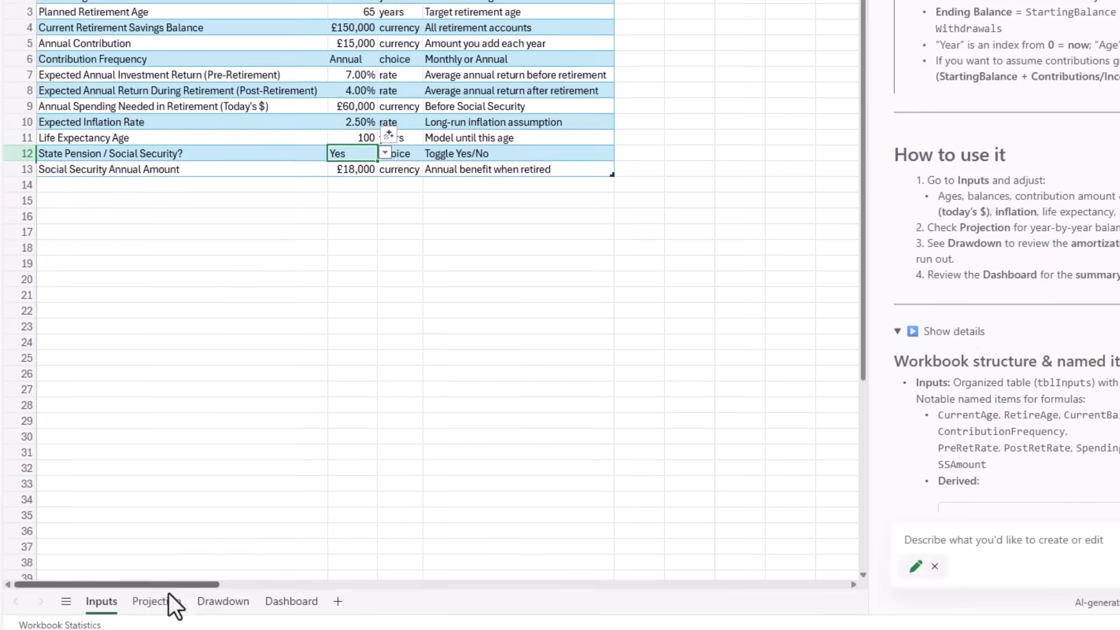
Check that the Projection table still ends at age 90 in row 57, with no added rows.
click(170, 593)
scroll(117, 415, down, 10)
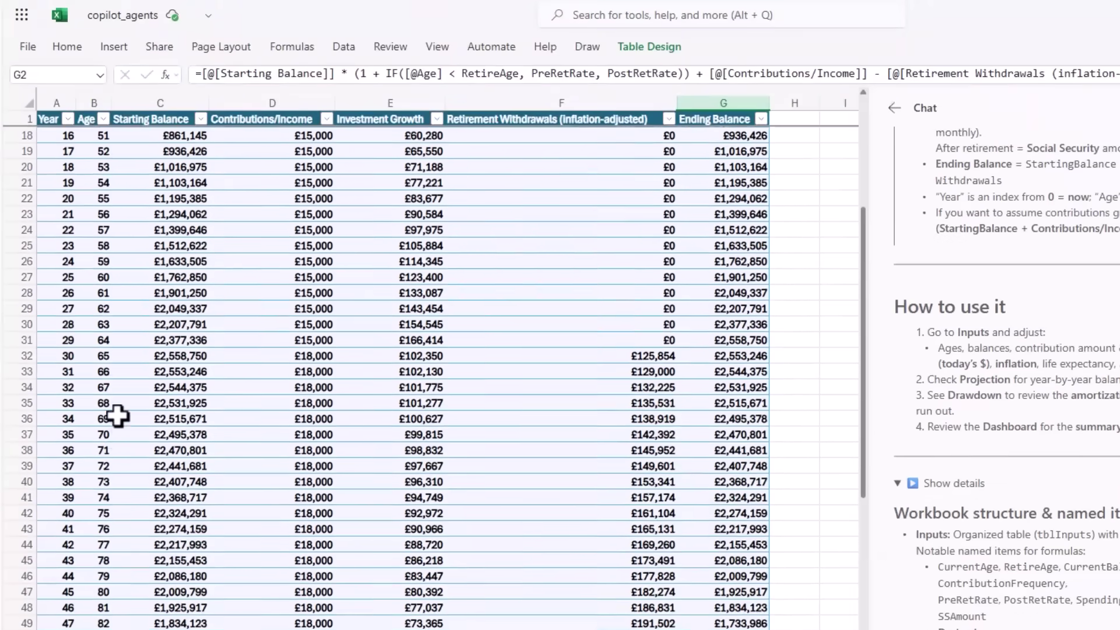
scroll(118, 416, down, 6)
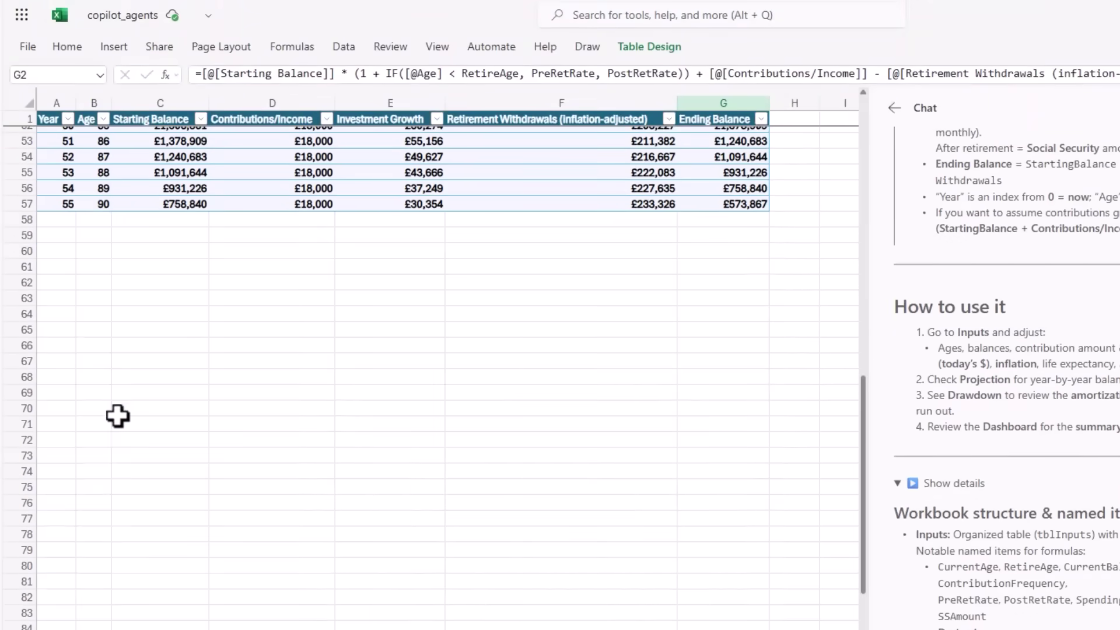
click(101, 205)
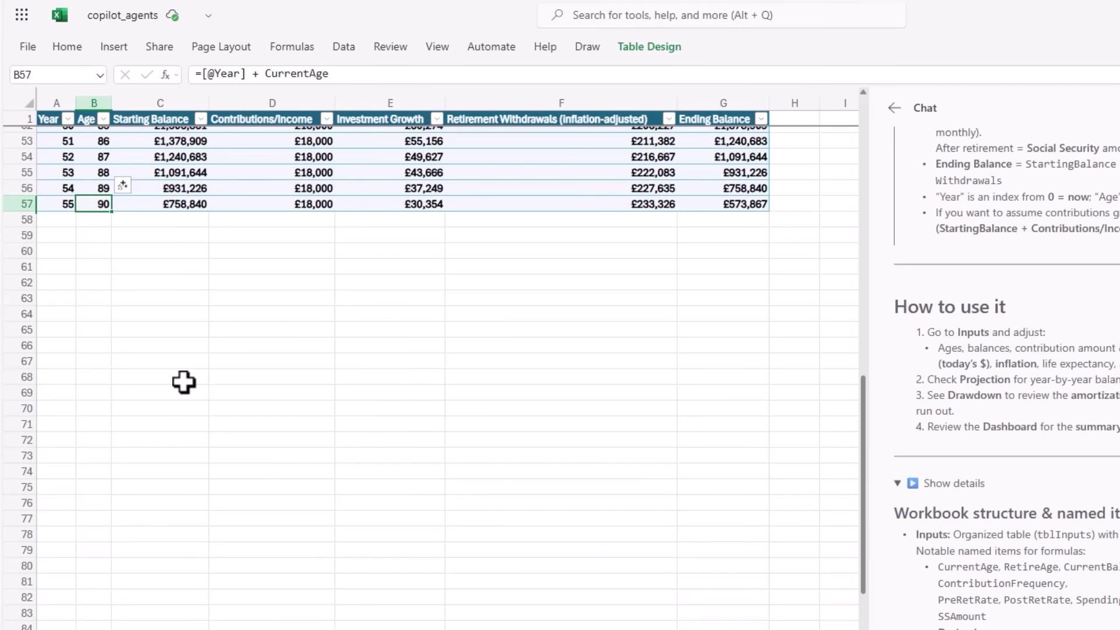
key(Down)
key(Down)
key(Down)
key(Down)
key(Down)
key(Down)
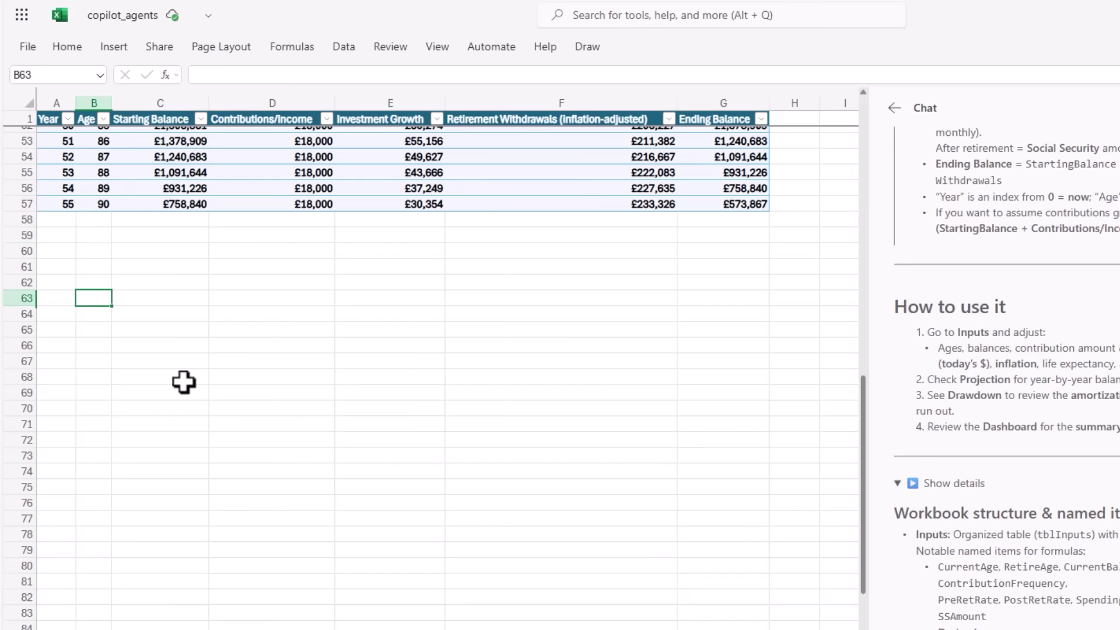
key(Up)
key(Up)
key(Up)
key(Up)
key(Up)
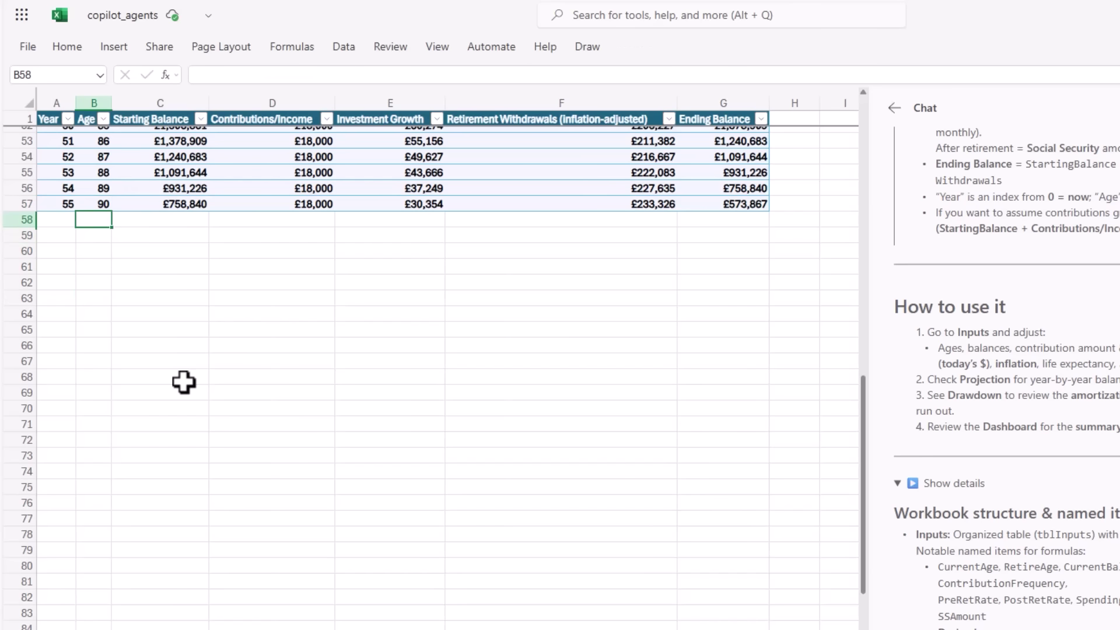
key(Up)
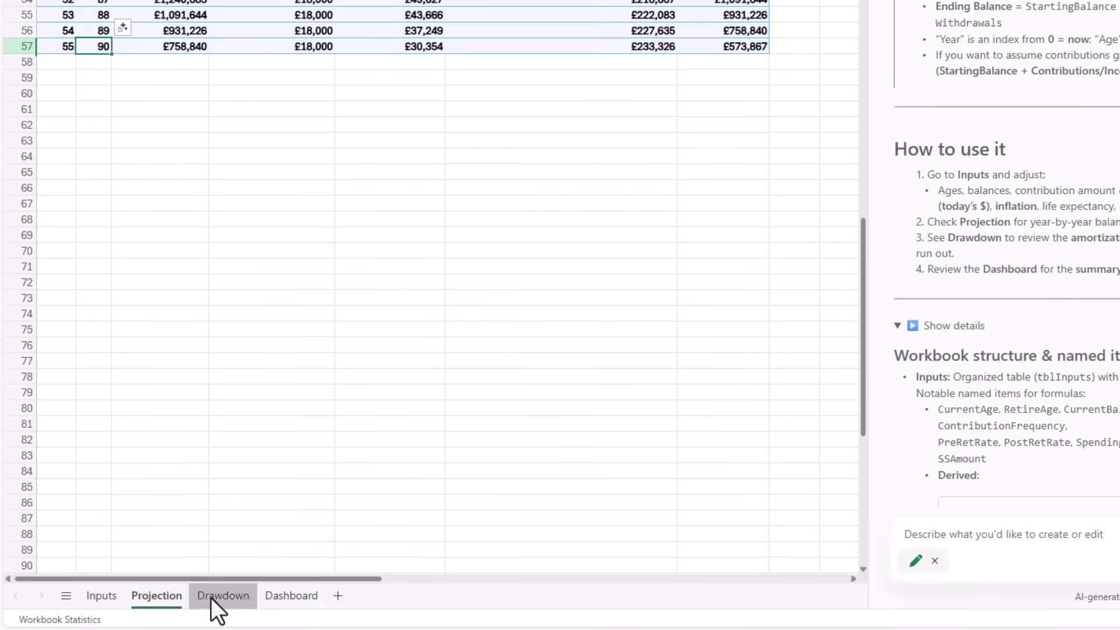
Confirm the Drawdown table still ends at age 90 in B27.
click(213, 601)
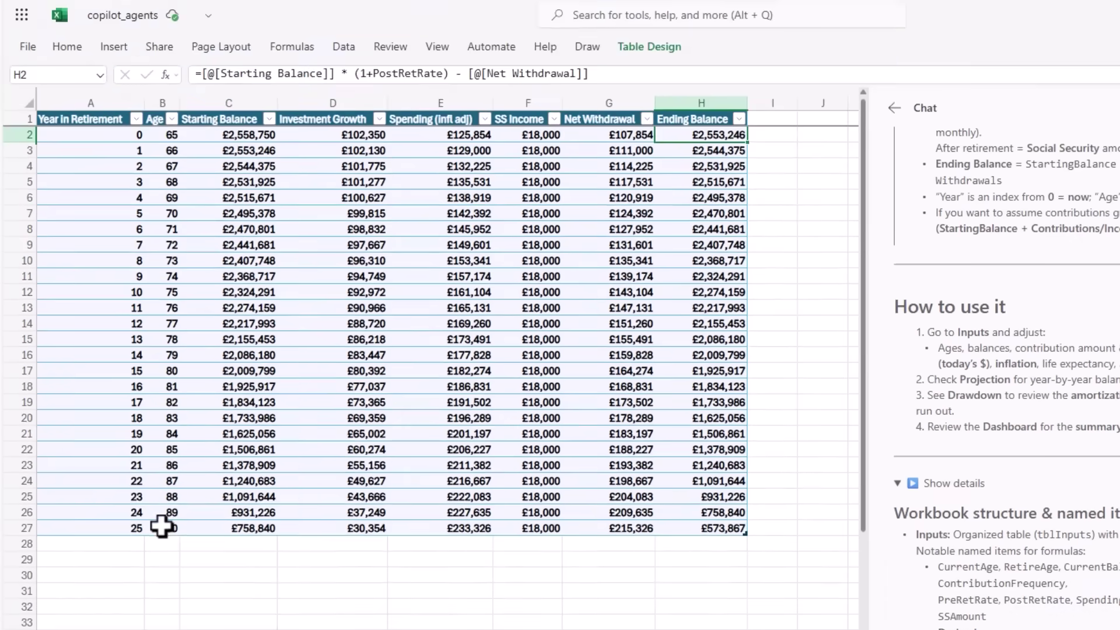
click(162, 527)
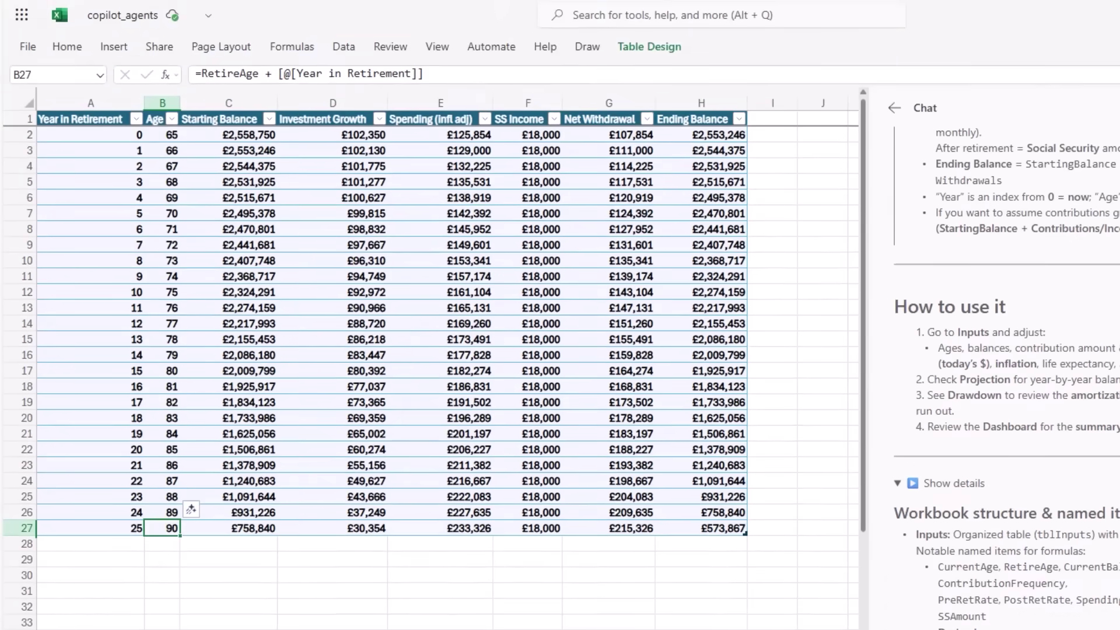
click(162, 607)
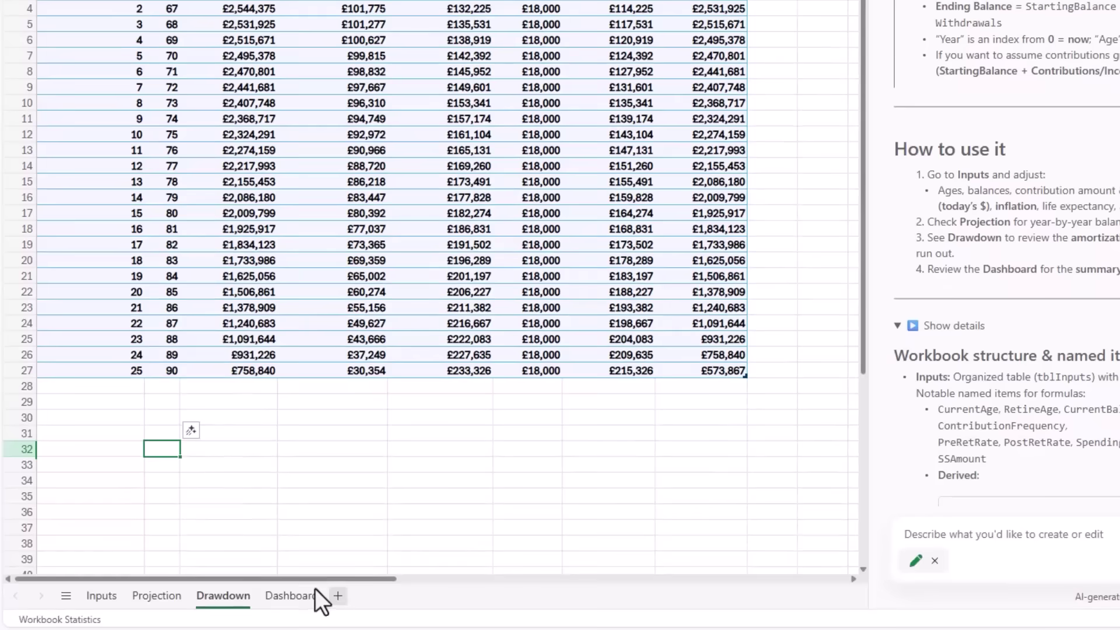
Inspect the #REF! errors in Dashboard cells B65:B74.
click(312, 595)
scroll(284, 616, down, 15)
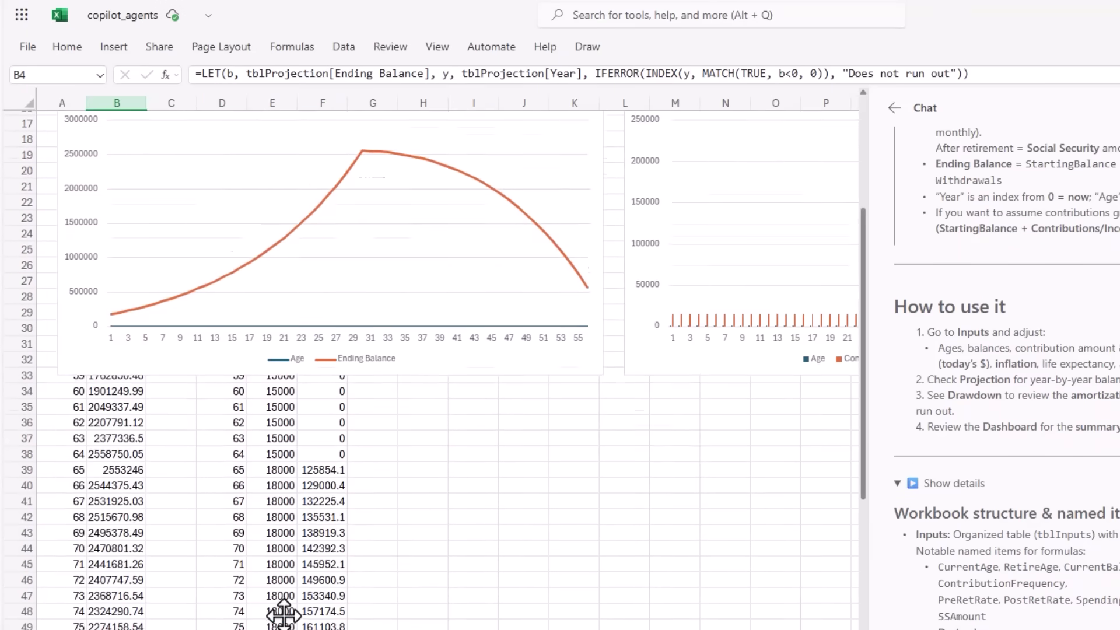
click(114, 433)
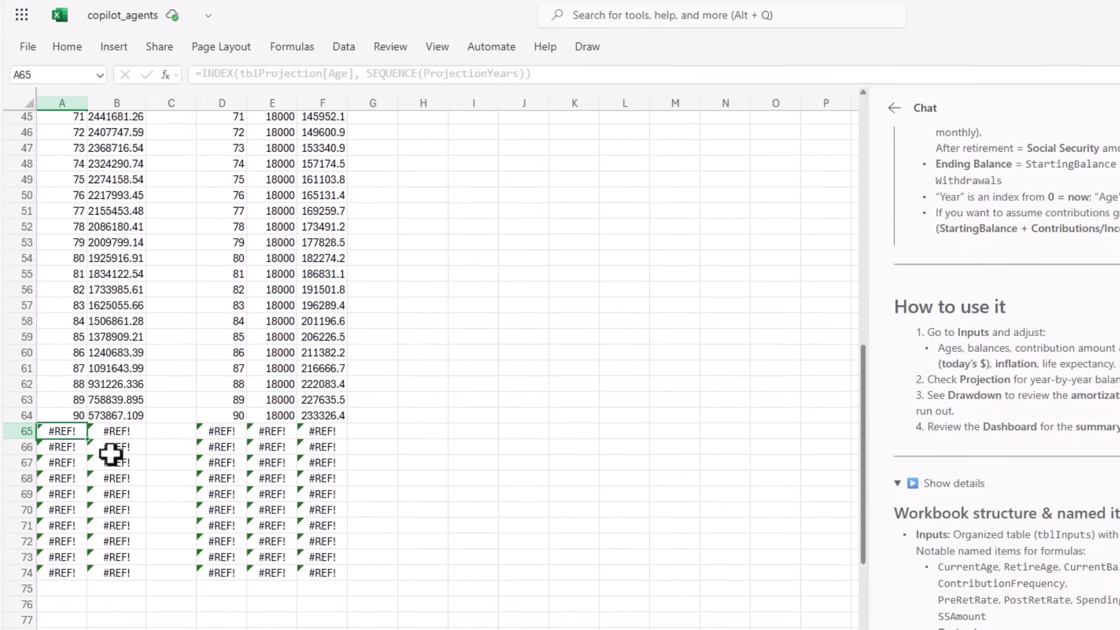
key(Down)
key(Down)
key(Down)
key(Down)
key(Down)
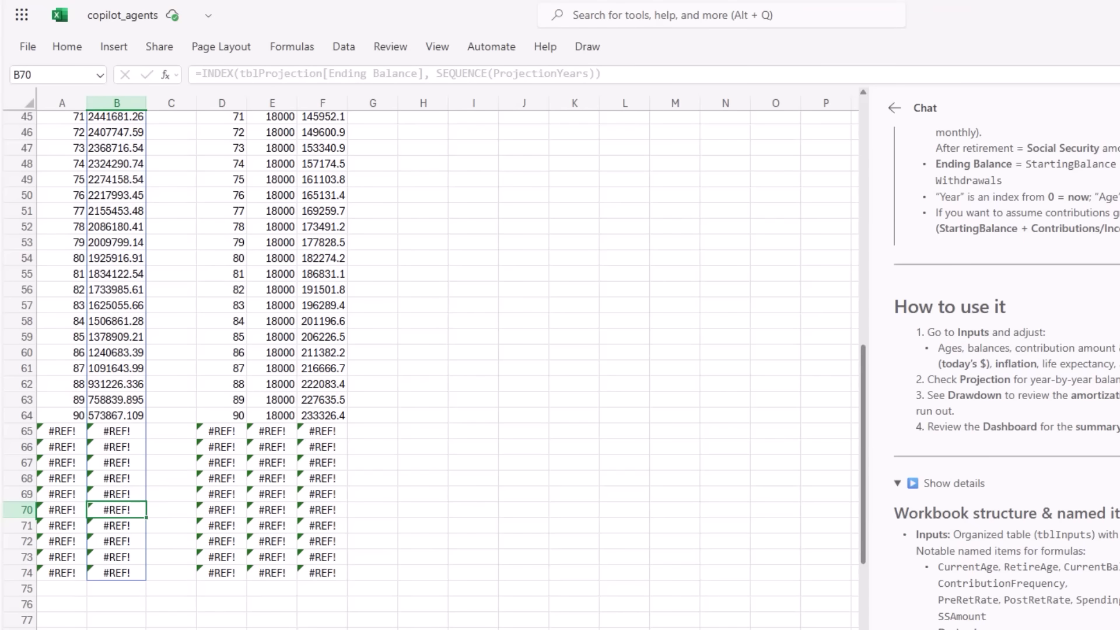
scroll(147, 556, up, 15)
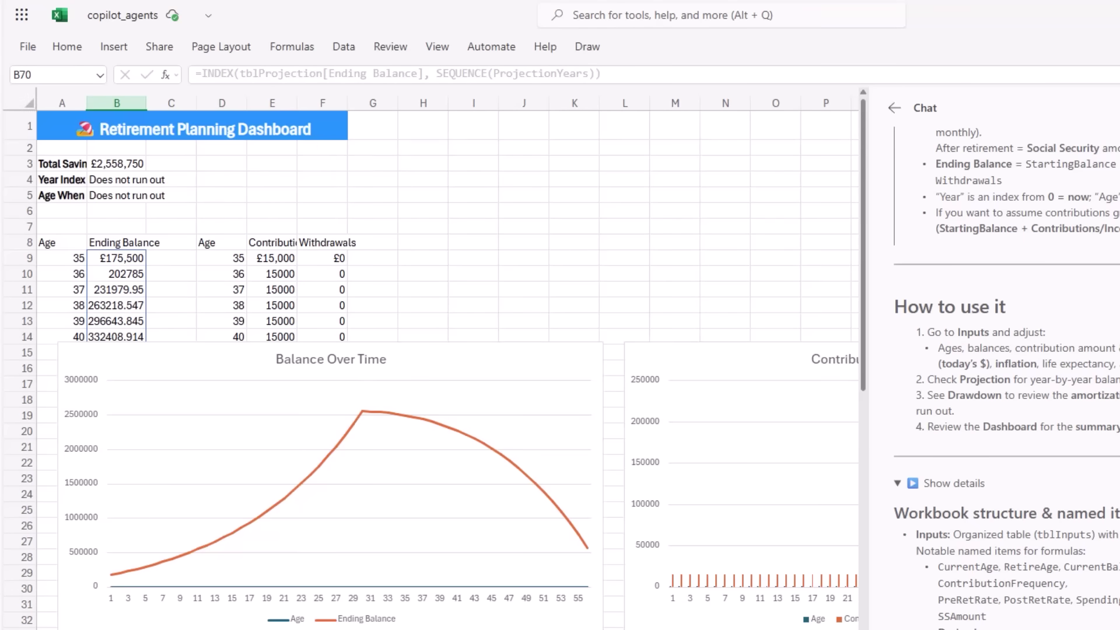
Select the Balance Over Time chart on the Dashboard.
click(150, 454)
scroll(150, 454, down, 11)
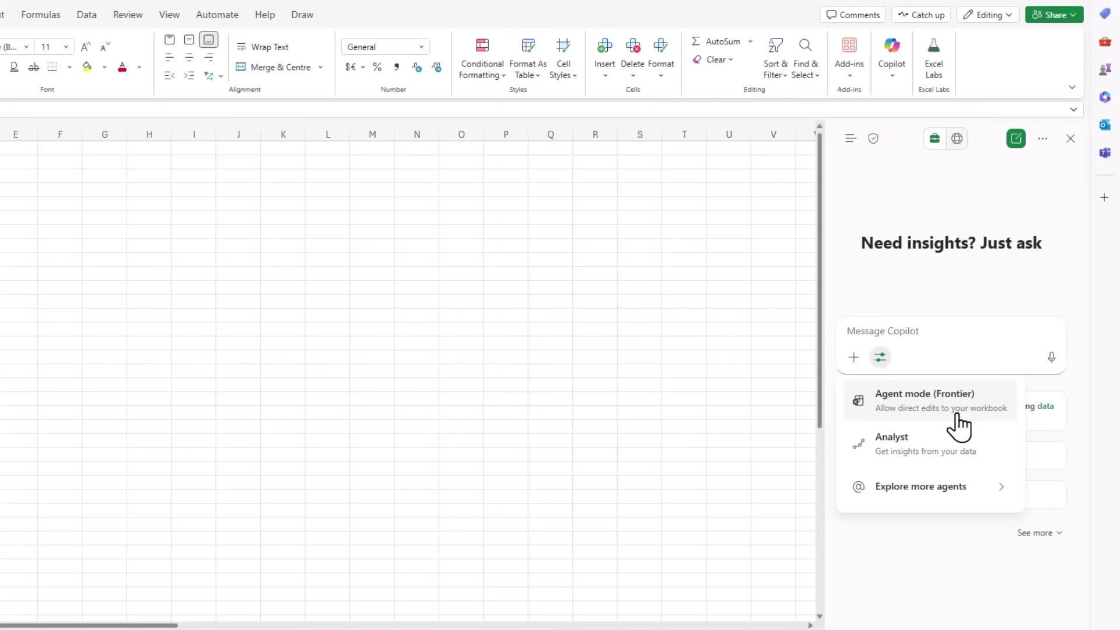
Choose Agent mode (Frontier) from the Copilot agent menu.
click(958, 426)
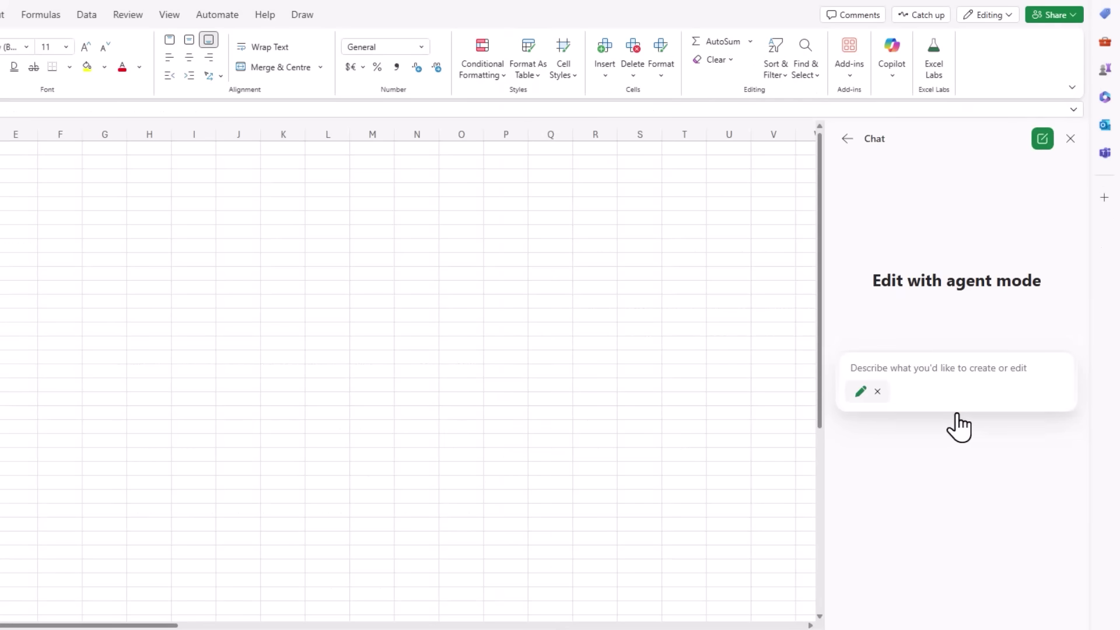